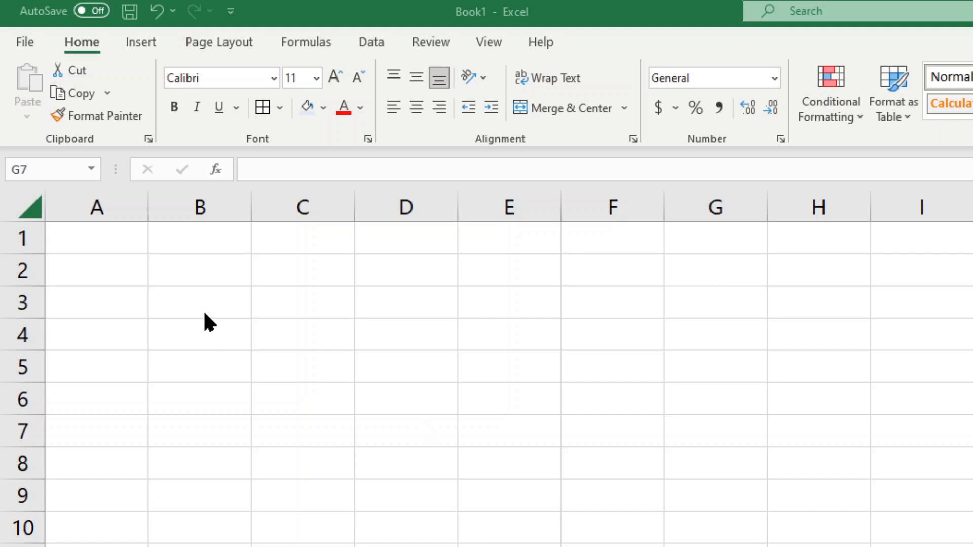
Enter =5*10 in A1 (showing 50) and =10*10*5*9 in A2 (showing 4500)
{"action": "left_click", "coordinate": [114, 236]}
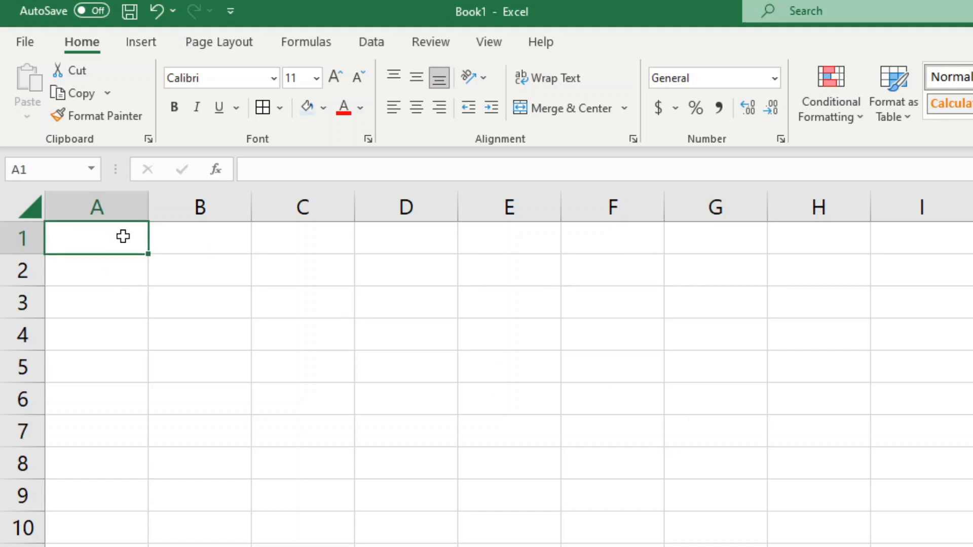
{"action": "type", "text": "="}
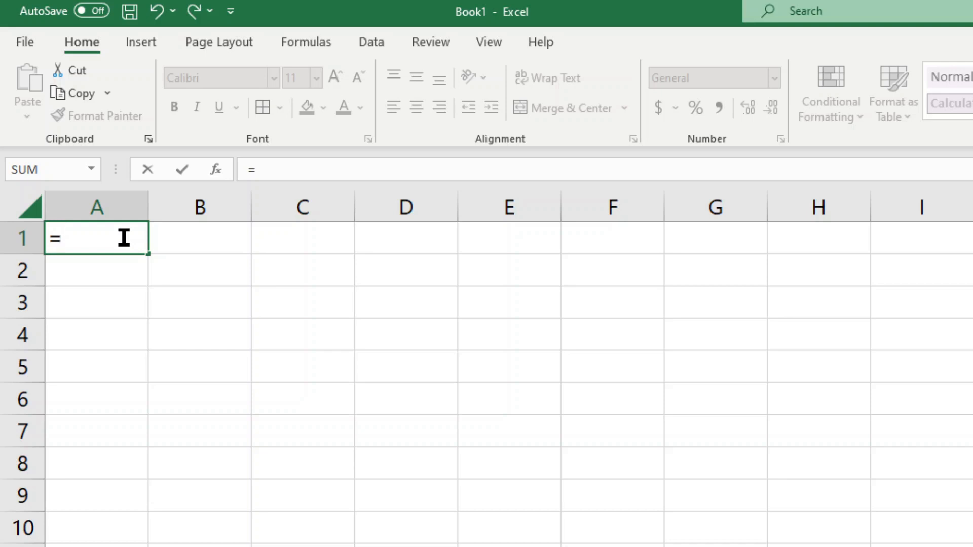
{"action": "type", "text": "5*10"}
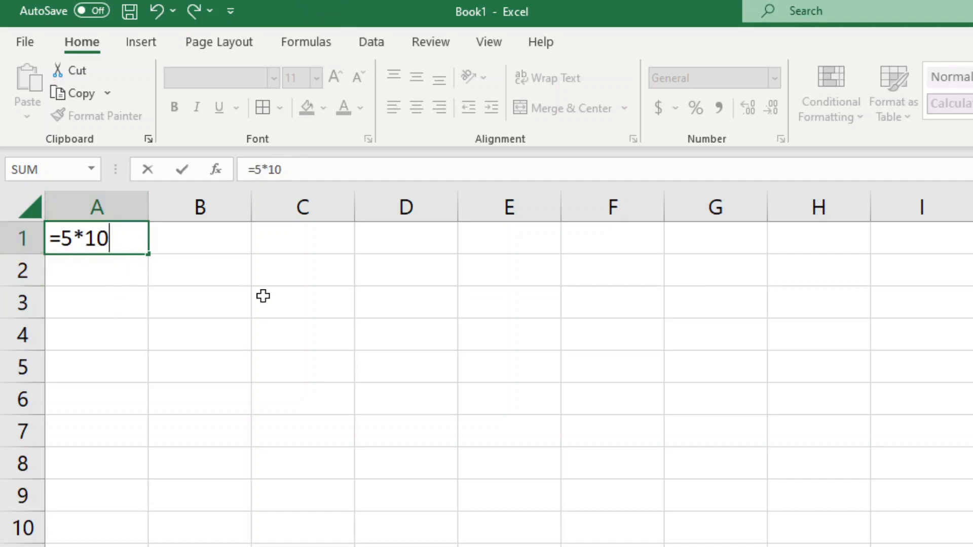
{"action": "key", "text": "Return"}
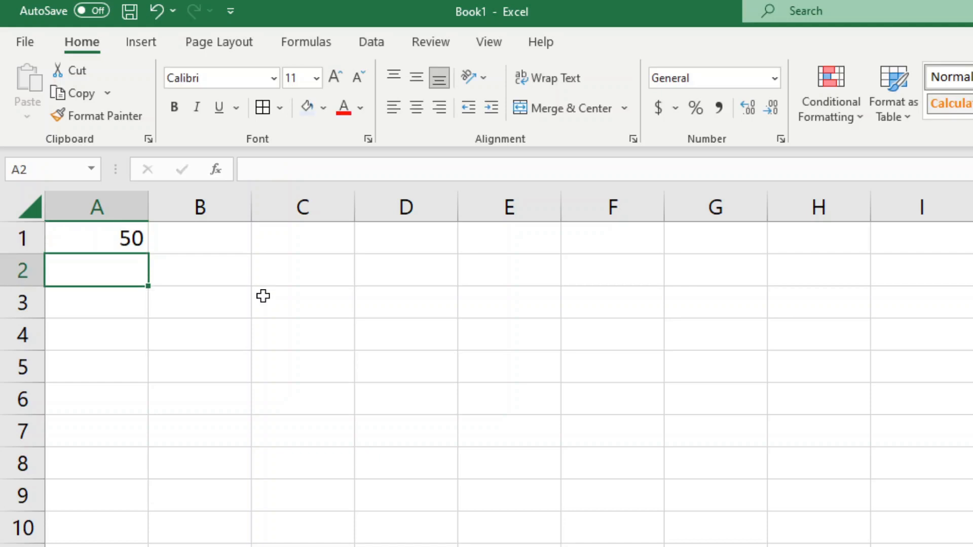
{"action": "type", "text": "=10"}
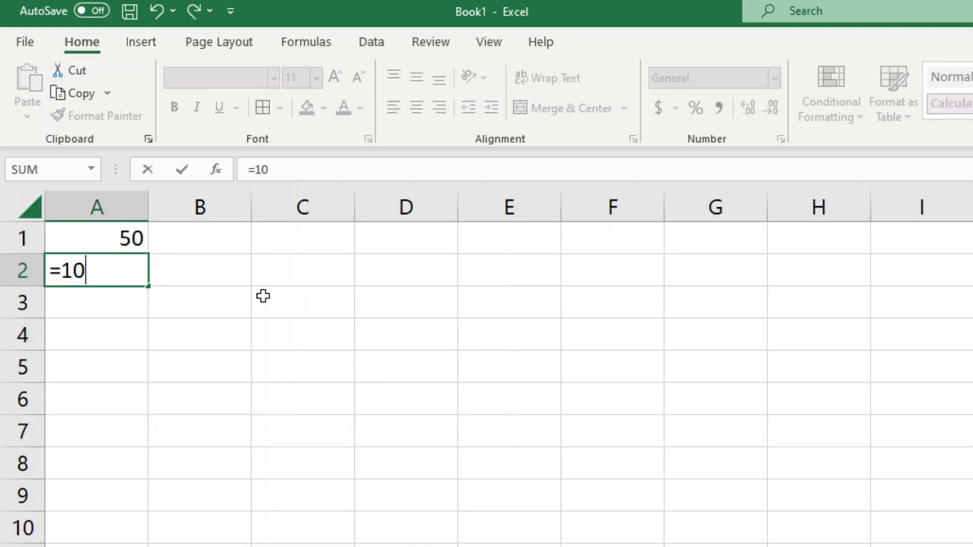
{"action": "type", "text": "*10"}
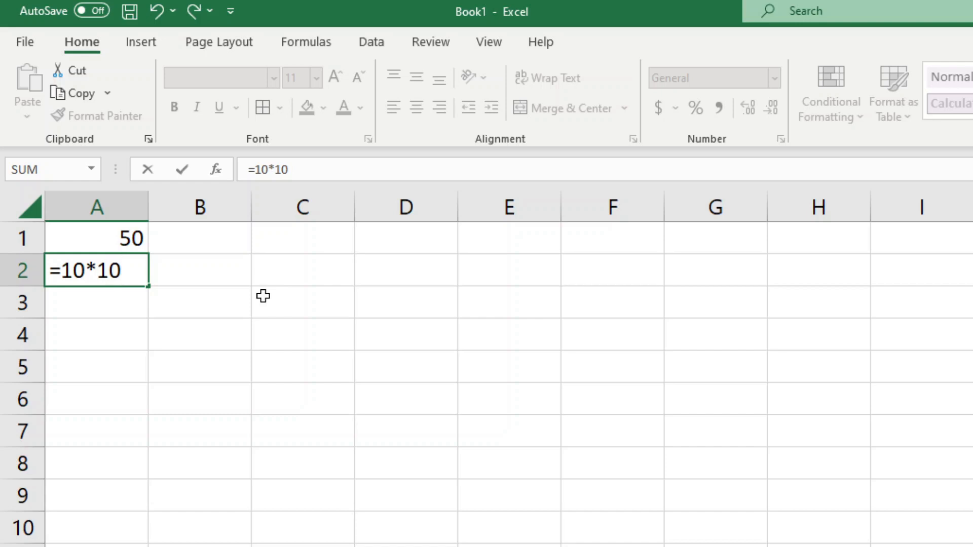
{"action": "type", "text": "*5*9"}
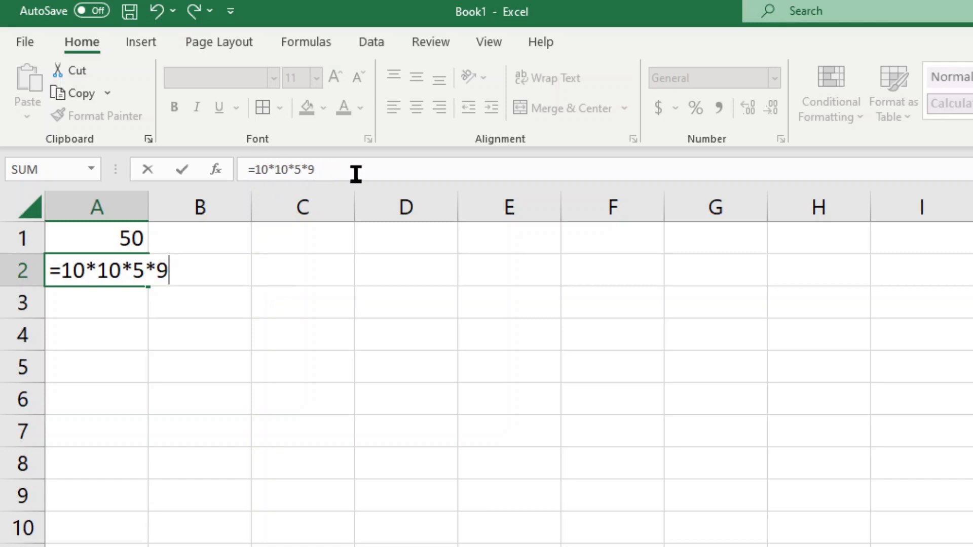
{"action": "key", "text": "Return"}
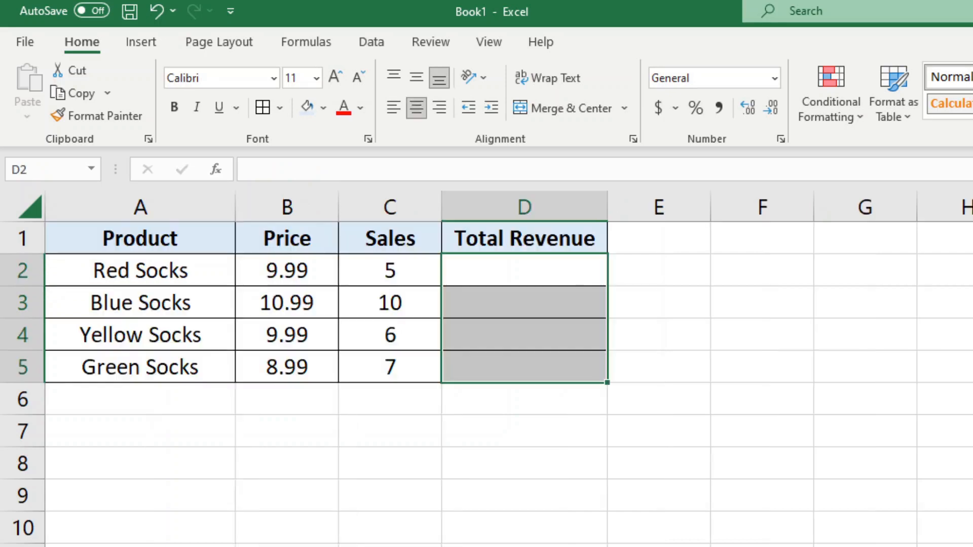
{"action": "left_click", "coordinate": [516, 450]}
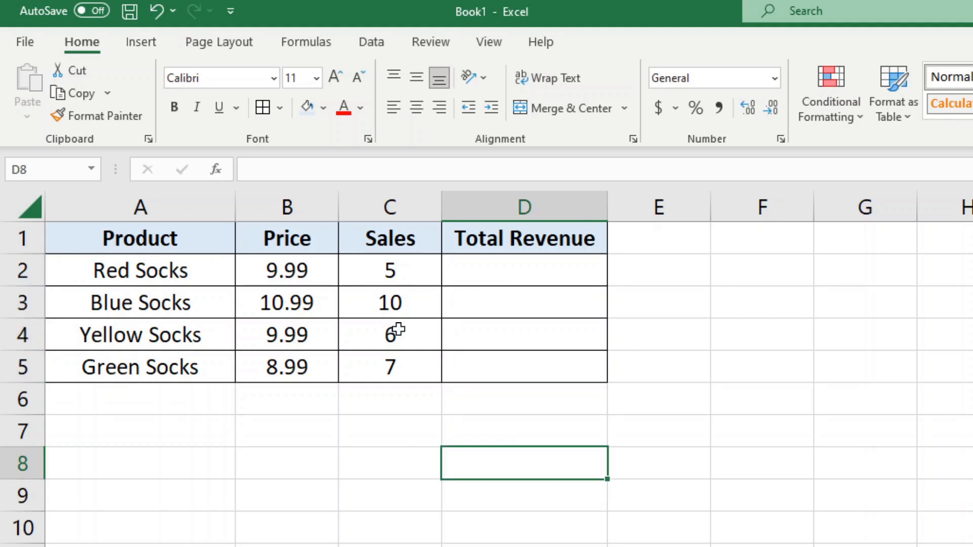
{"action": "left_click_drag", "start_coordinate": [161, 253], "coordinate": [153, 383]}
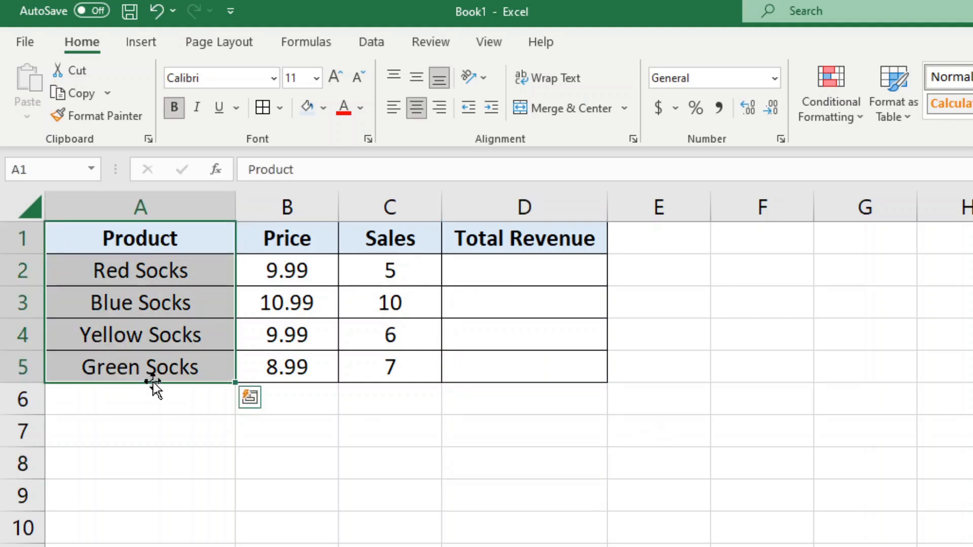
{"action": "left_click_drag", "start_coordinate": [289, 236], "coordinate": [287, 370]}
{"action": "left_click_drag", "start_coordinate": [399, 238], "coordinate": [420, 359]}
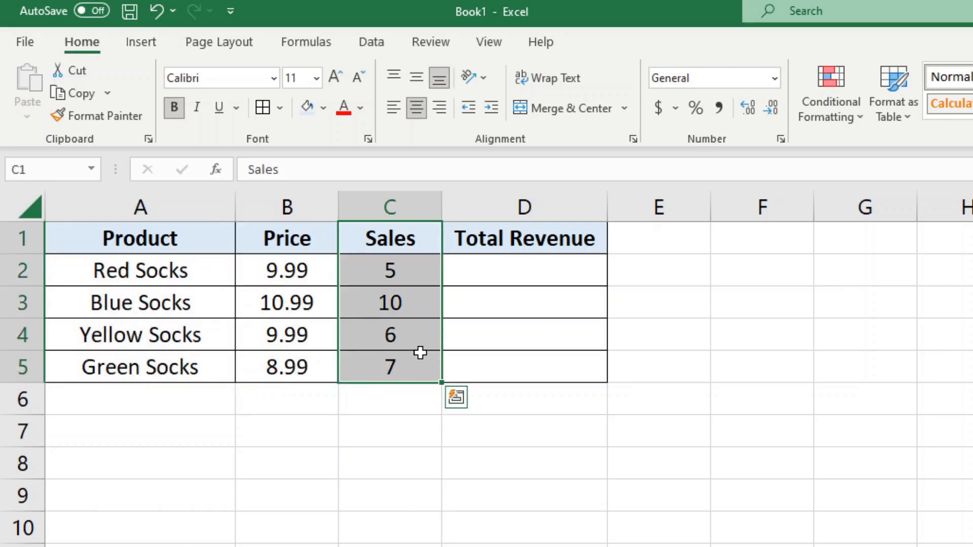
{"action": "left_click", "coordinate": [287, 267]}
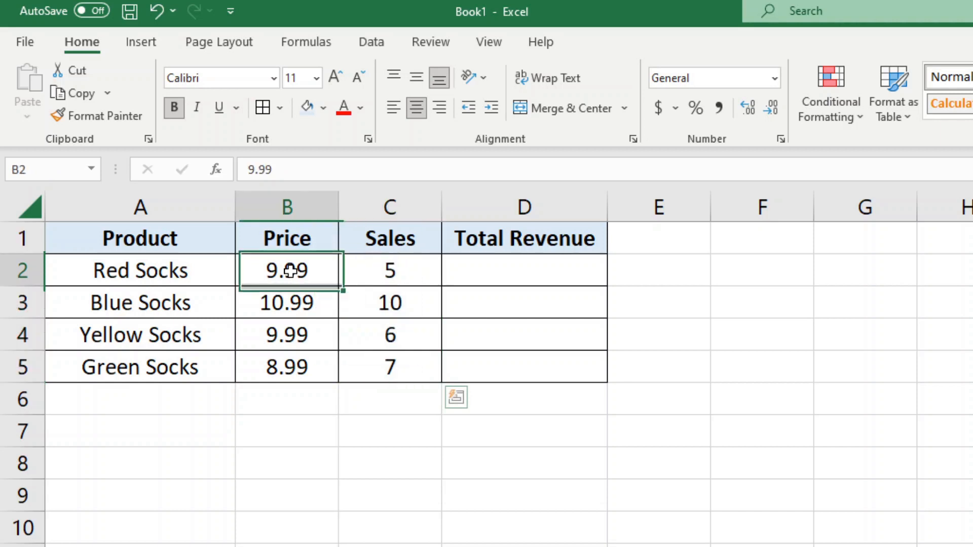
{"action": "left_click", "coordinate": [415, 278]}
{"action": "left_click", "coordinate": [541, 261]}
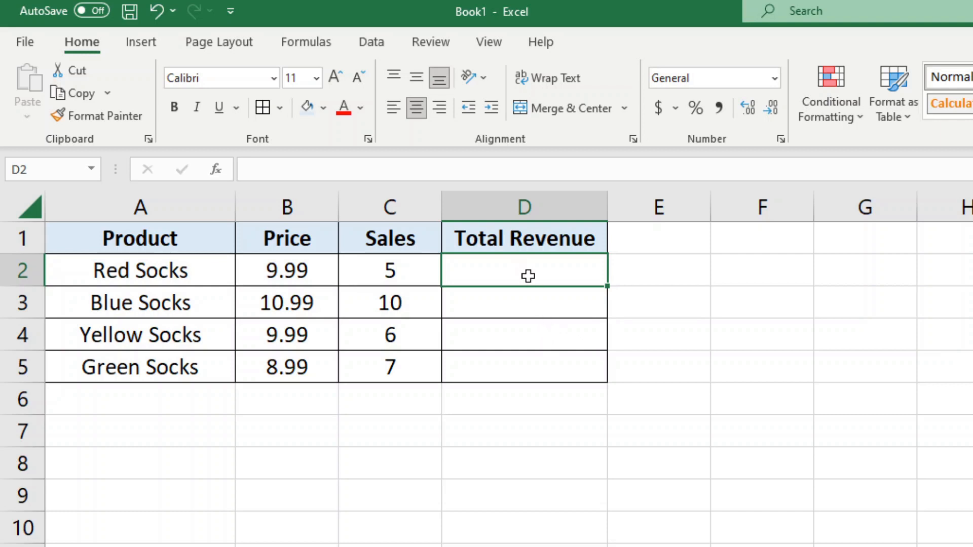
Enter =B2*C2 in D2 so Red Socks revenue shows 49.95
{"action": "type", "text": "="}
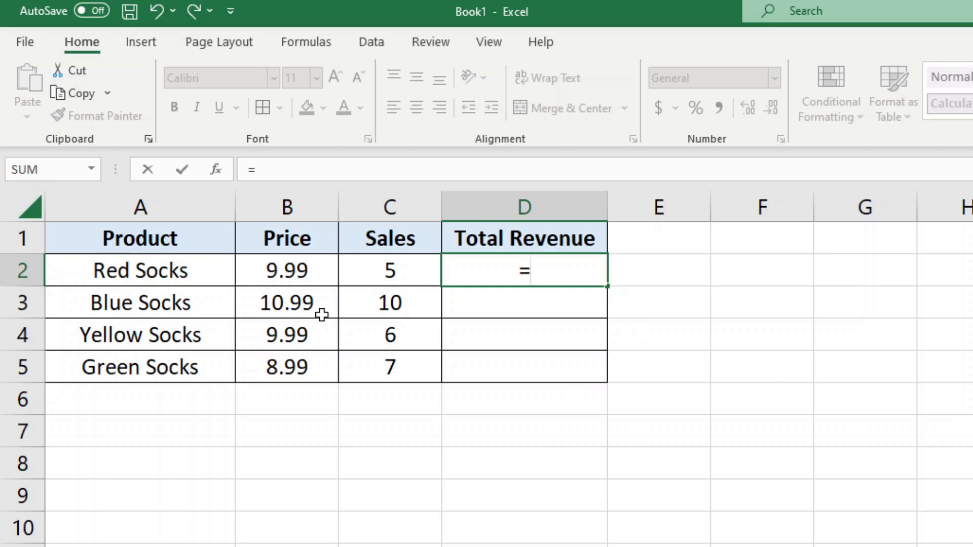
{"action": "left_click", "coordinate": [293, 271]}
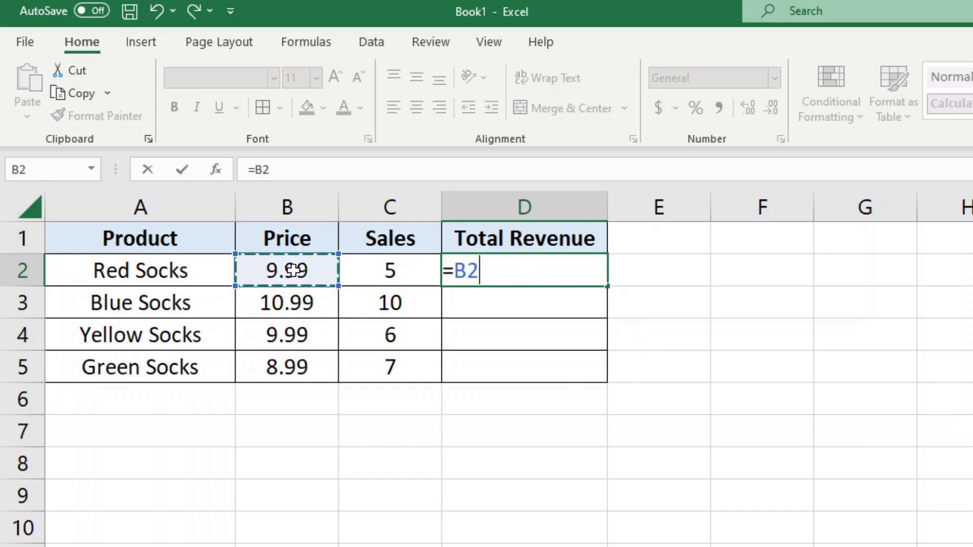
{"action": "type", "text": "*"}
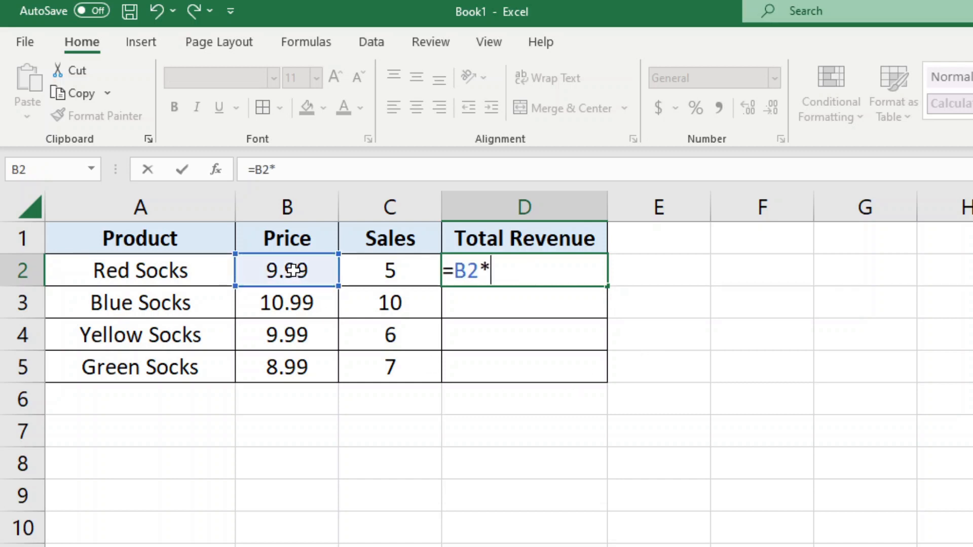
{"action": "left_click", "coordinate": [403, 272]}
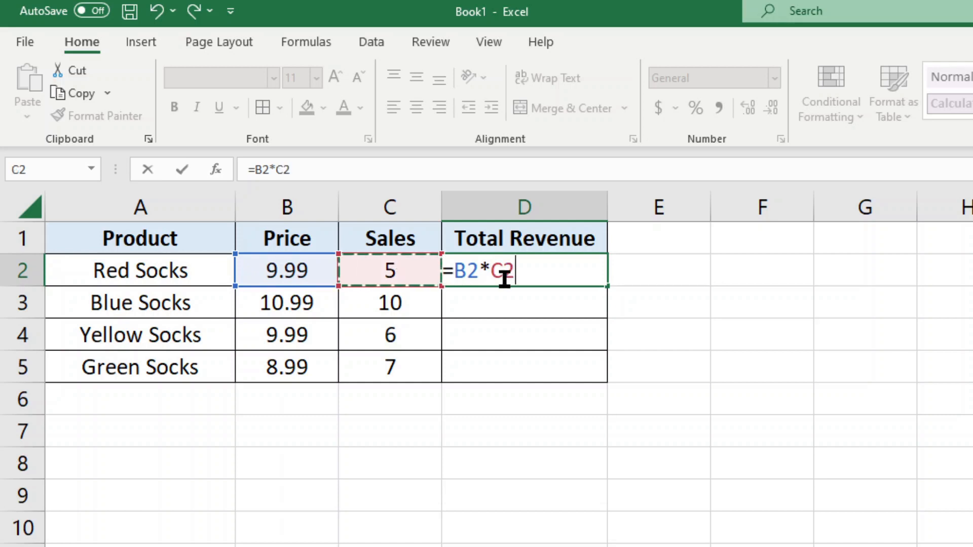
{"action": "key", "text": "Return"}
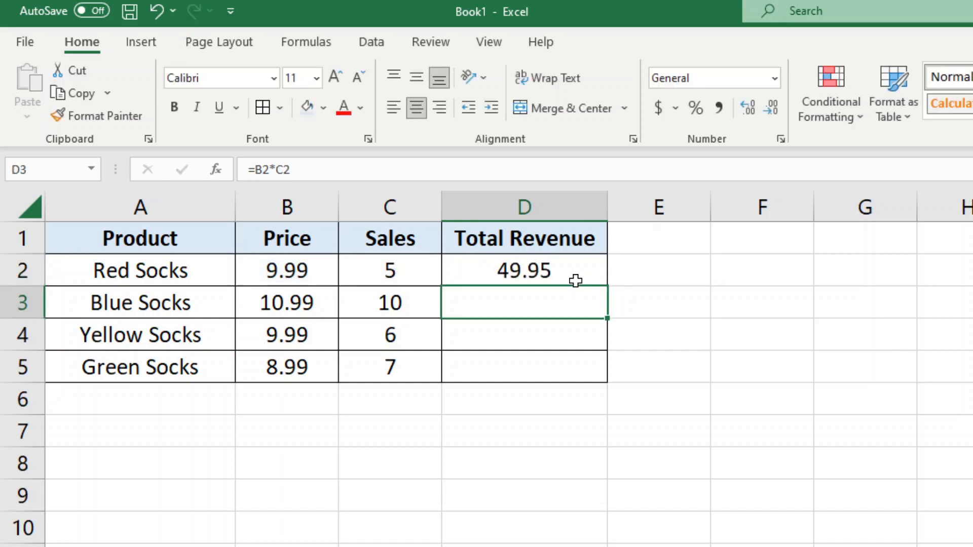
{"action": "left_click", "coordinate": [544, 273]}
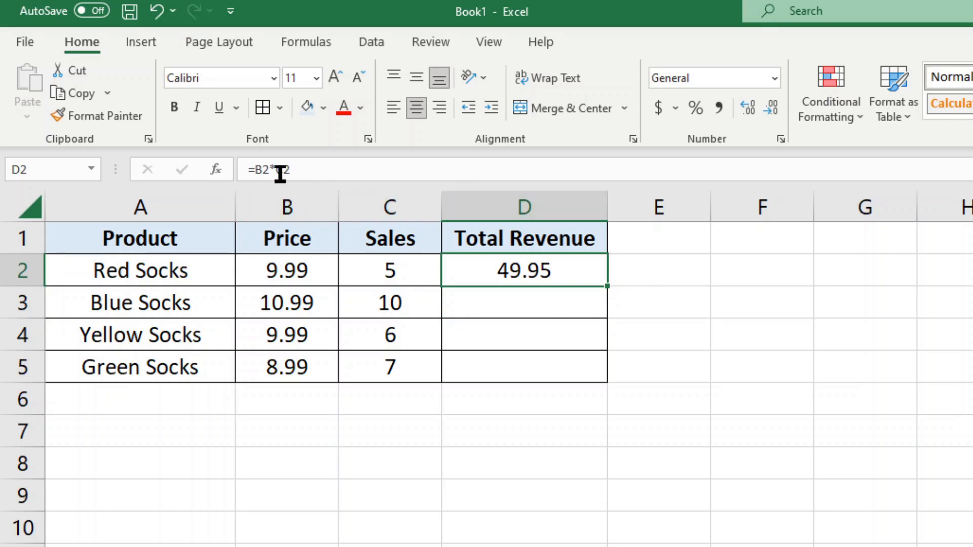
{"action": "left_click", "coordinate": [518, 305]}
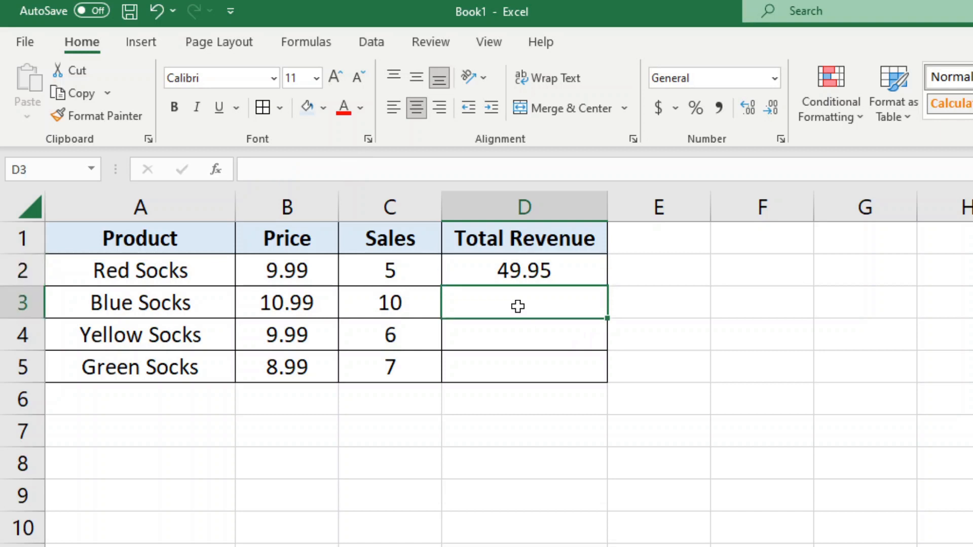
{"action": "left_click", "coordinate": [518, 336]}
{"action": "left_click", "coordinate": [517, 365]}
{"action": "left_click", "coordinate": [520, 276]}
Copy the D2 revenue formula into D3:D5 and check each pasted formula
{"action": "key", "text": "ctrl+c"}
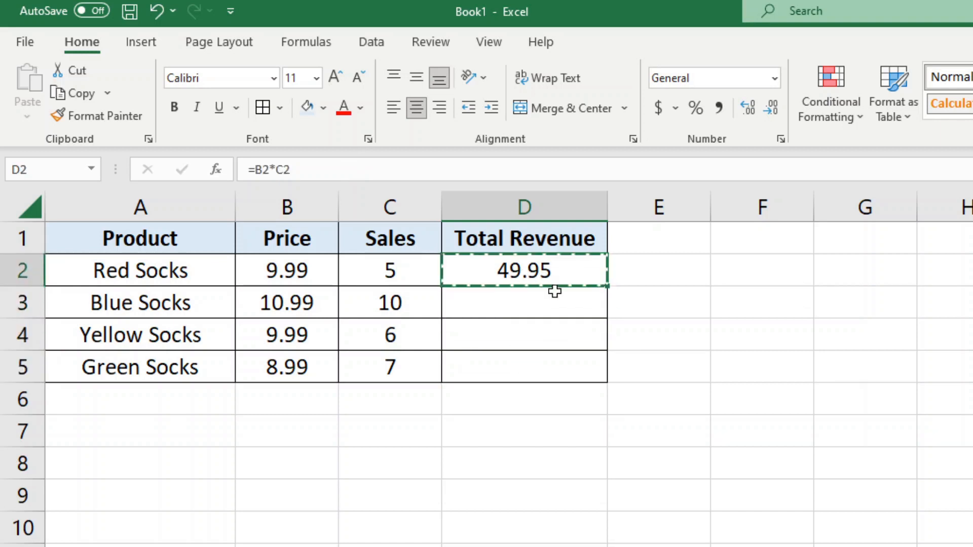
{"action": "left_click_drag", "start_coordinate": [512, 306], "coordinate": [513, 355]}
{"action": "key", "text": "ctrl+v"}
{"action": "left_click", "coordinate": [497, 307]}
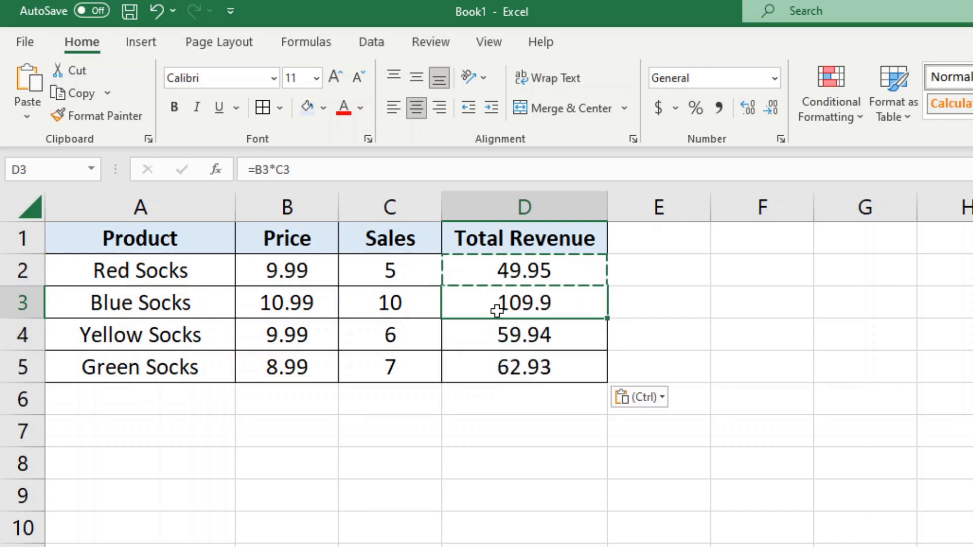
{"action": "left_click", "coordinate": [506, 336]}
{"action": "left_click", "coordinate": [516, 366]}
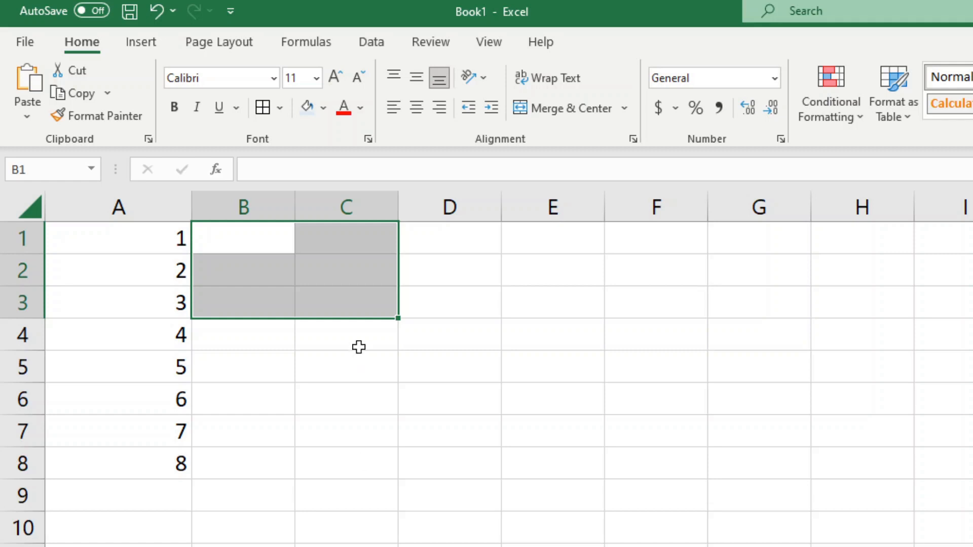
Enter =A1*A2*A3*A4*A5*A6*A7*A8 in C1, giving 40320
{"action": "left_click_drag", "start_coordinate": [147, 237], "coordinate": [147, 471]}
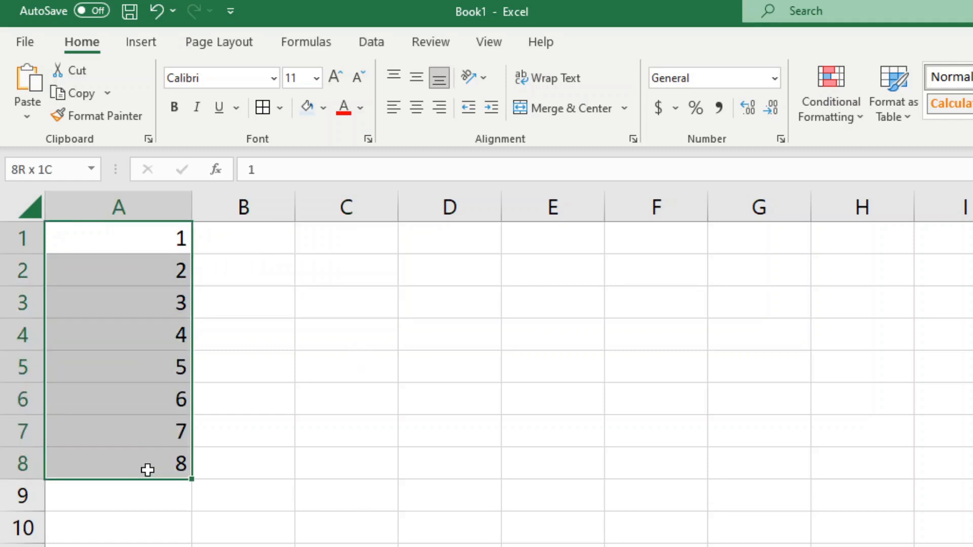
{"action": "left_click", "coordinate": [336, 234]}
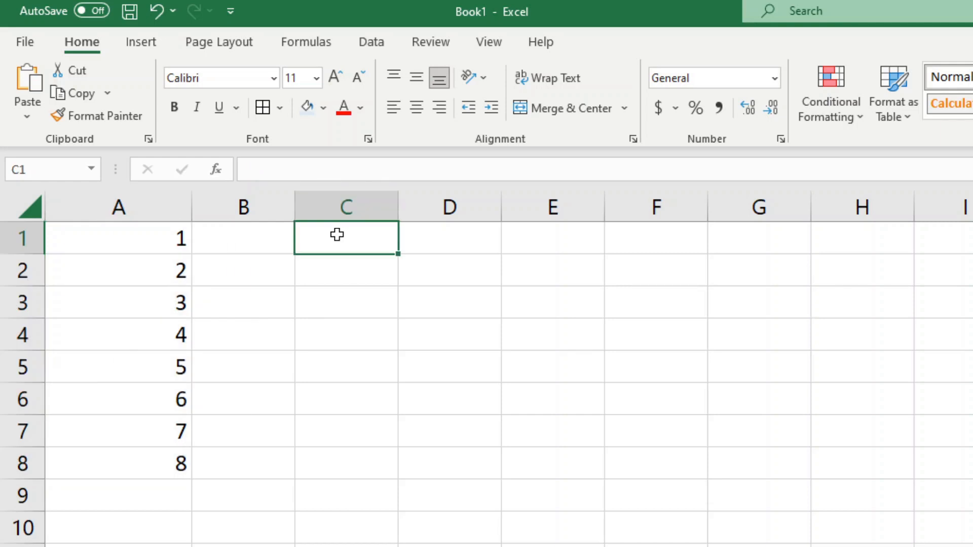
{"action": "type", "text": "="}
{"action": "left_click", "coordinate": [159, 239]}
{"action": "type", "text": "*"}
{"action": "left_click", "coordinate": [161, 270]}
{"action": "type", "text": "*"}
{"action": "left_click", "coordinate": [167, 303]}
{"action": "type", "text": "*"}
{"action": "left_click", "coordinate": [168, 334]}
{"action": "type", "text": "*"}
{"action": "left_click", "coordinate": [162, 368]}
{"action": "type", "text": "*"}
{"action": "left_click", "coordinate": [162, 405]}
{"action": "type", "text": "*"}
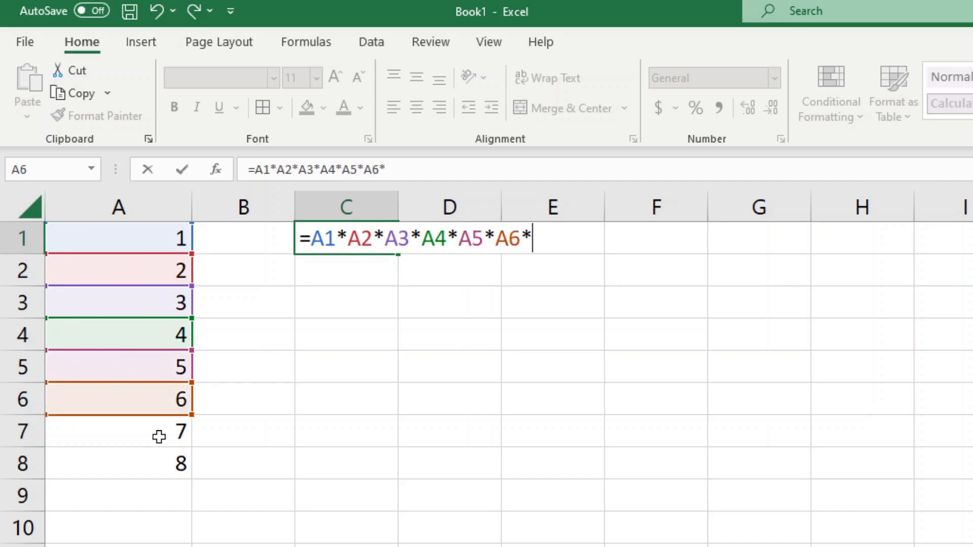
{"action": "left_click", "coordinate": [159, 436]}
{"action": "type", "text": "*"}
{"action": "left_click", "coordinate": [156, 461]}
{"action": "left_click", "coordinate": [457, 171]}
{"action": "key", "text": "Return"}
{"action": "left_click", "coordinate": [173, 489]}
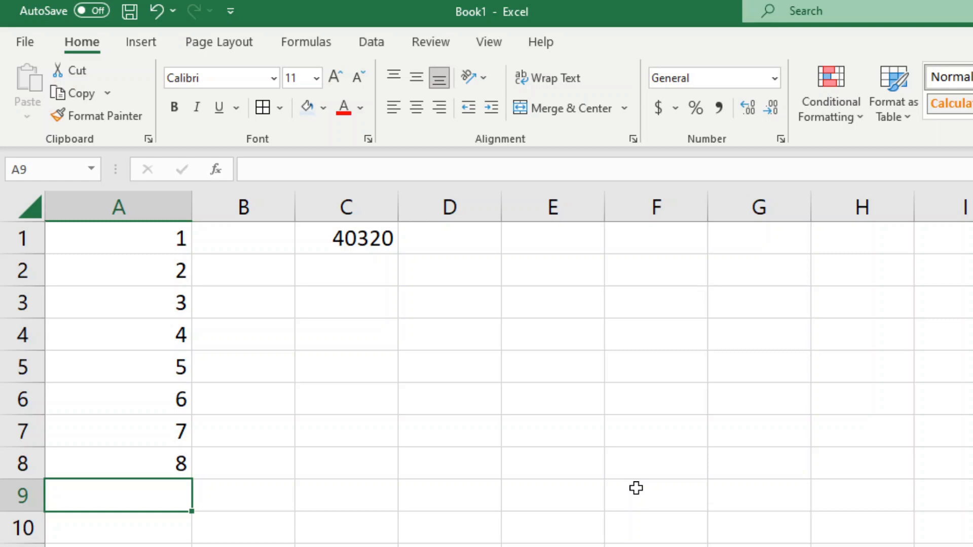
Enter =PRODUCT(A1:A8) in A9, giving 40320
{"action": "type", "text": "=product"}
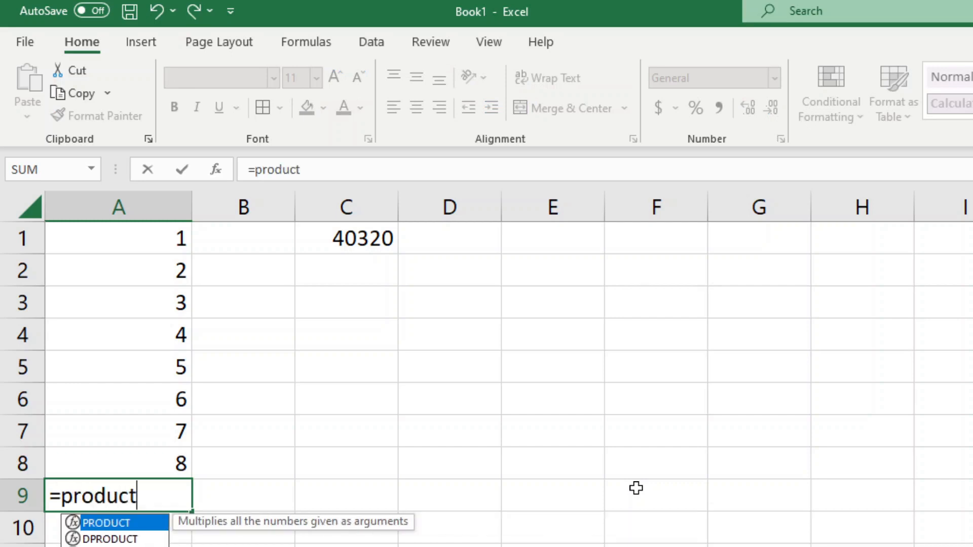
{"action": "key", "text": "Tab"}
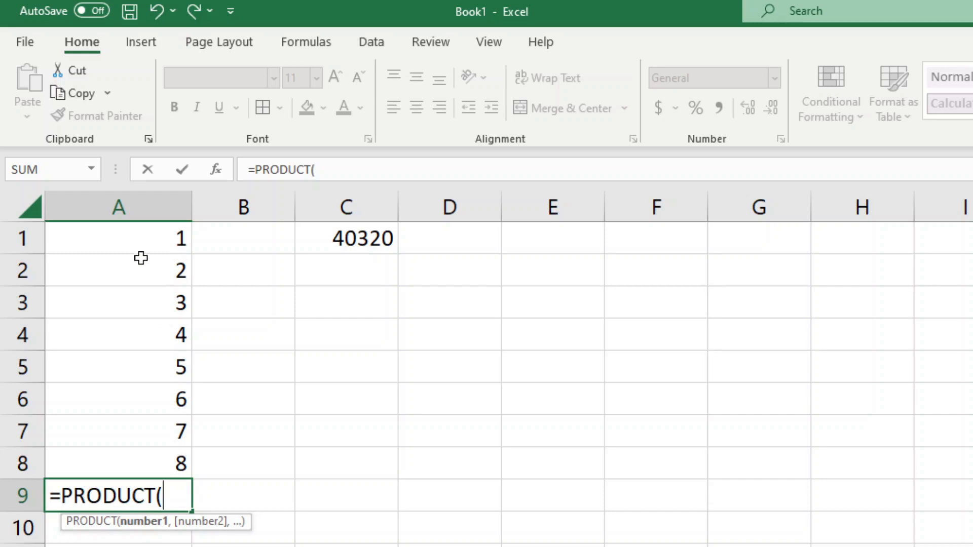
{"action": "left_click", "coordinate": [136, 233]}
{"action": "left_click_drag", "start_coordinate": [135, 233], "coordinate": [122, 462]}
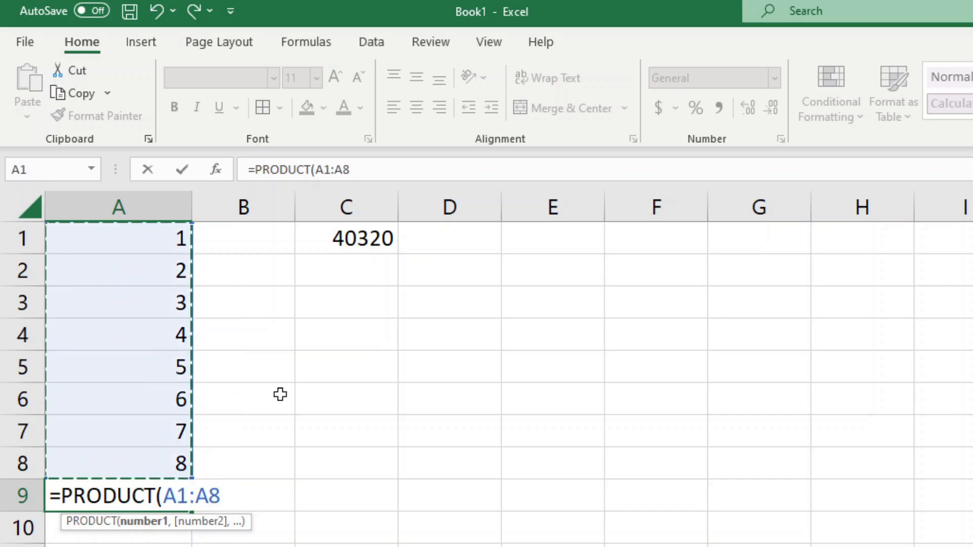
{"action": "left_click", "coordinate": [385, 163]}
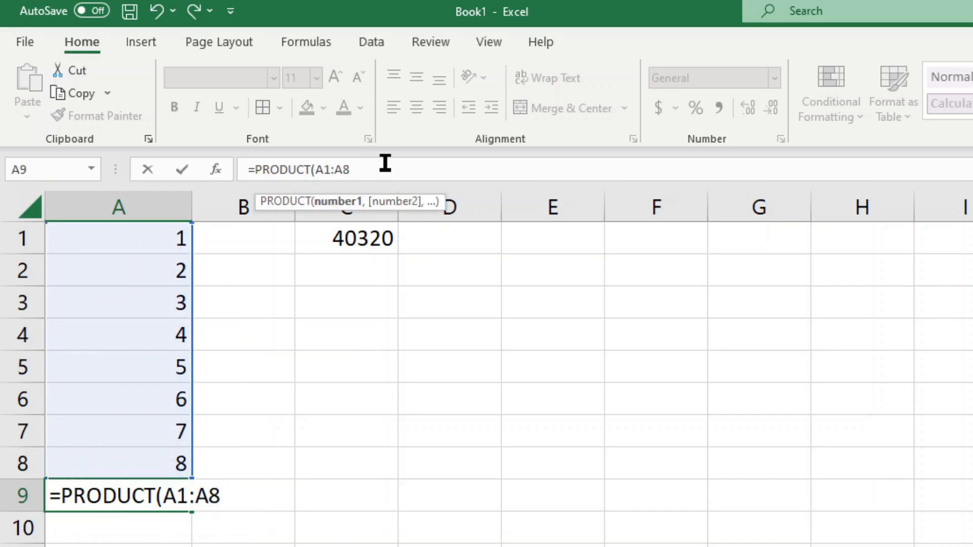
{"action": "type", "text": ")"}
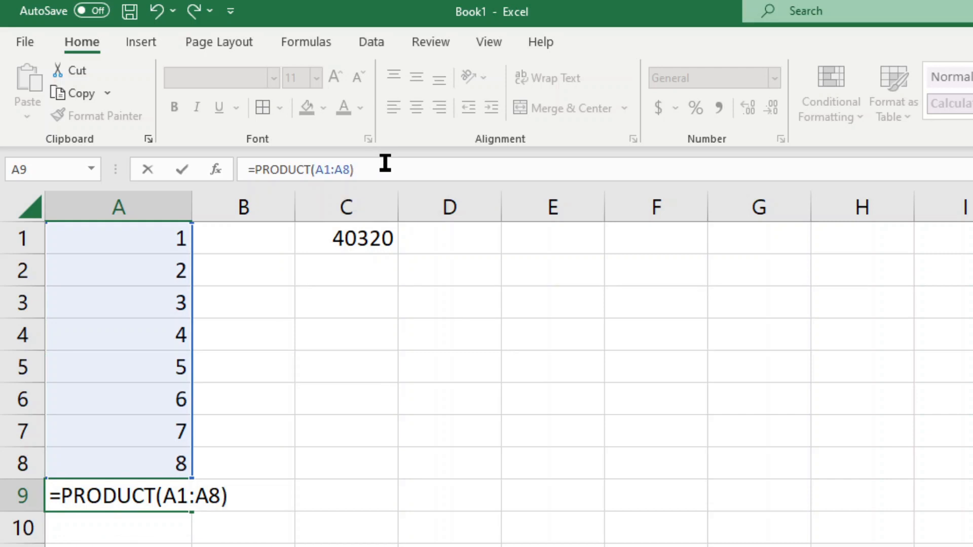
{"action": "key", "text": "Return"}
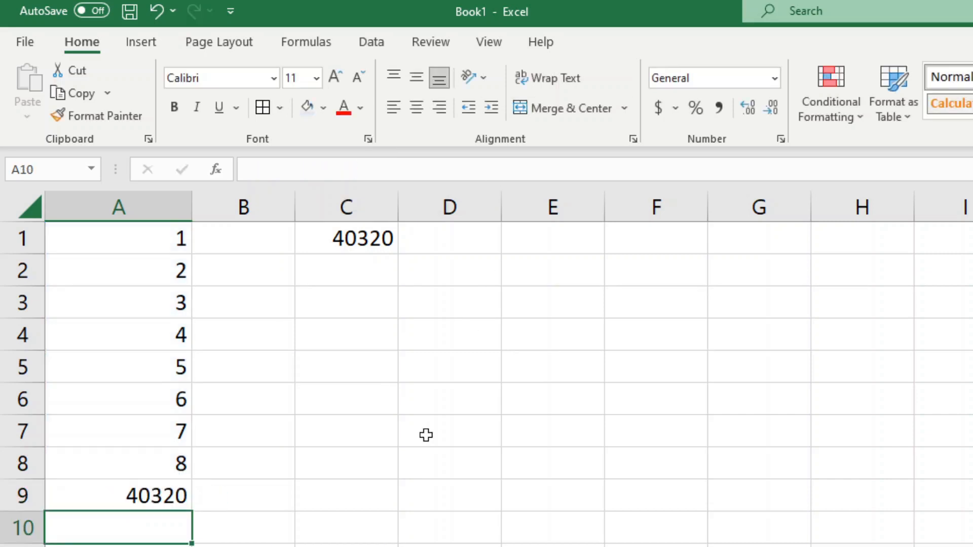
Compare C1's A1*…*A8 formula with A9's PRODUCT formula
{"action": "left_click", "coordinate": [356, 239]}
{"action": "left_click", "coordinate": [144, 495]}
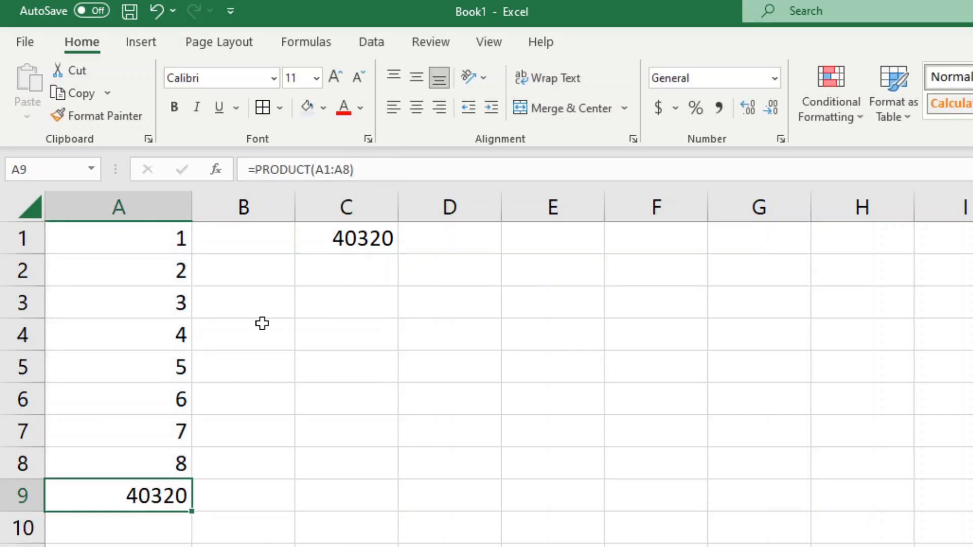
{"action": "left_click", "coordinate": [347, 231]}
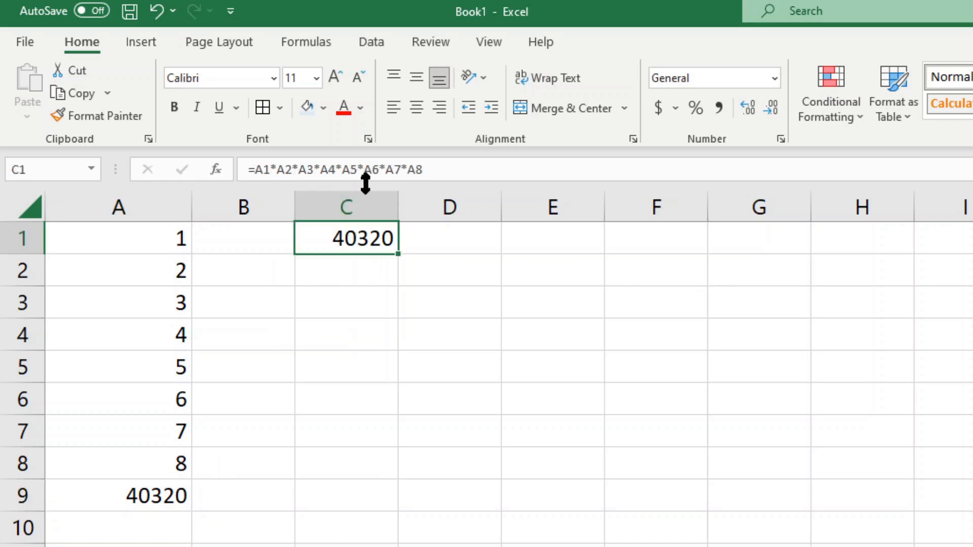
{"action": "left_click", "coordinate": [159, 493]}
Review C1's colour-coded references to A1:A8, then clear C1's formula
{"action": "left_click_drag", "start_coordinate": [157, 236], "coordinate": [167, 480]}
{"action": "left_click", "coordinate": [375, 225]}
{"action": "left_click", "coordinate": [442, 169]}
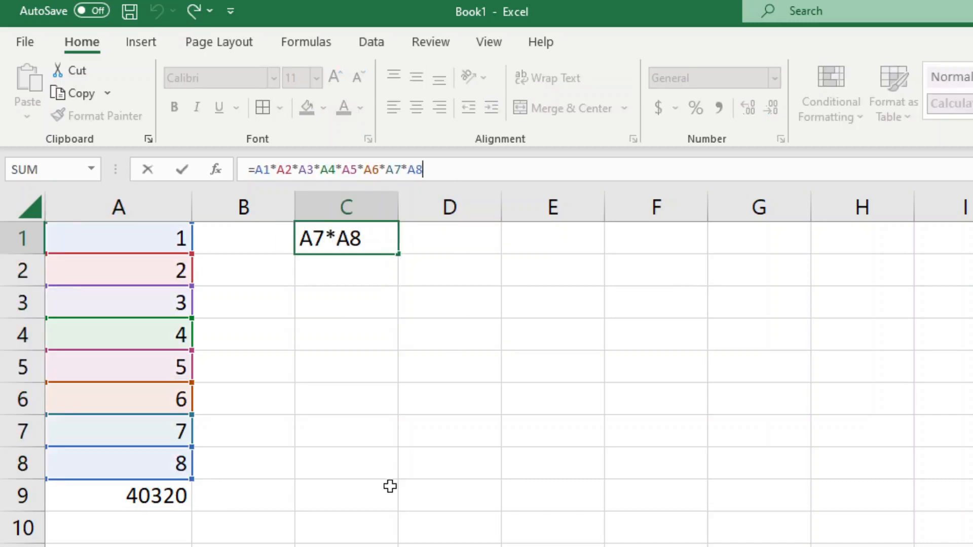
{"action": "key", "text": "ctrl+Return"}
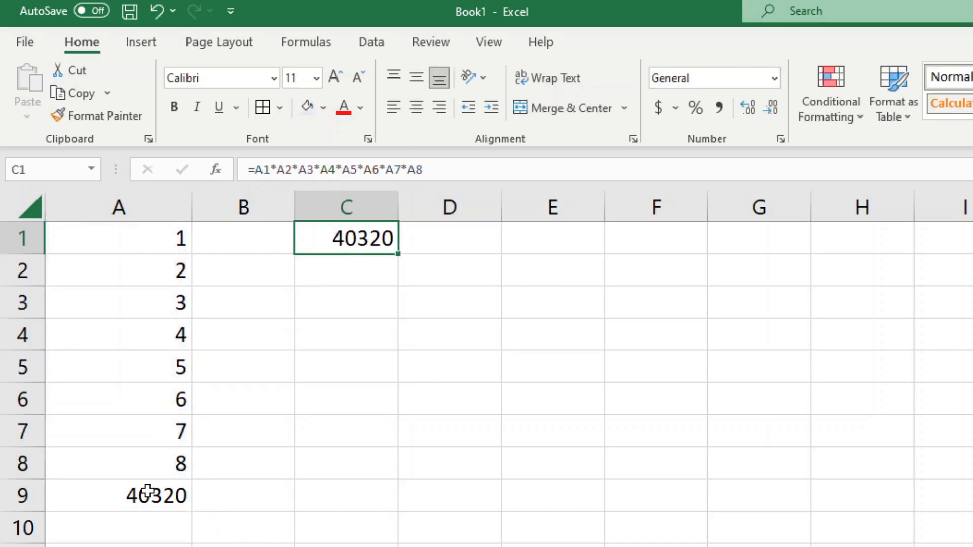
{"action": "key", "text": "Delete"}
{"action": "left_click", "coordinate": [262, 237]}
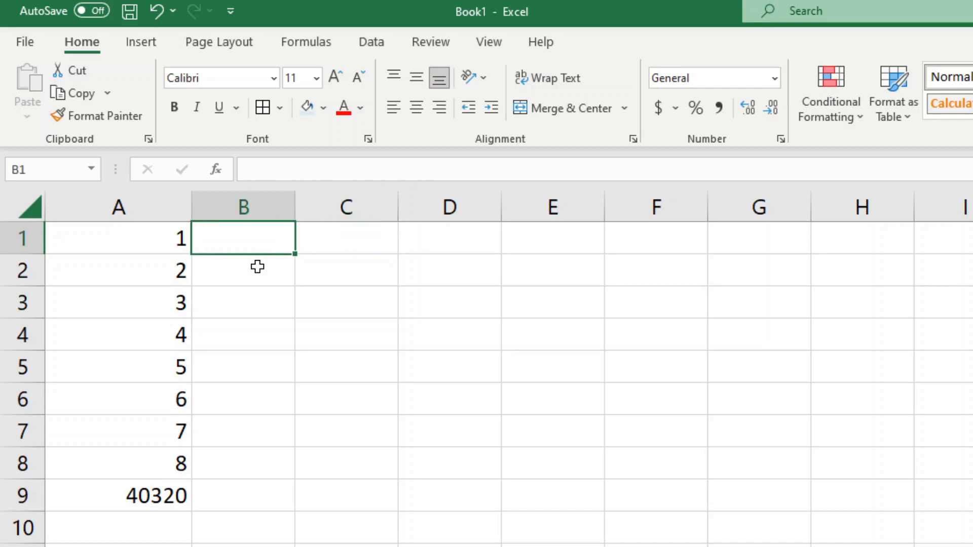
Enter 9, 10, 11 in B1:B3 and 12, 13, 14 in C1:C3
{"action": "type", "text": "9"}
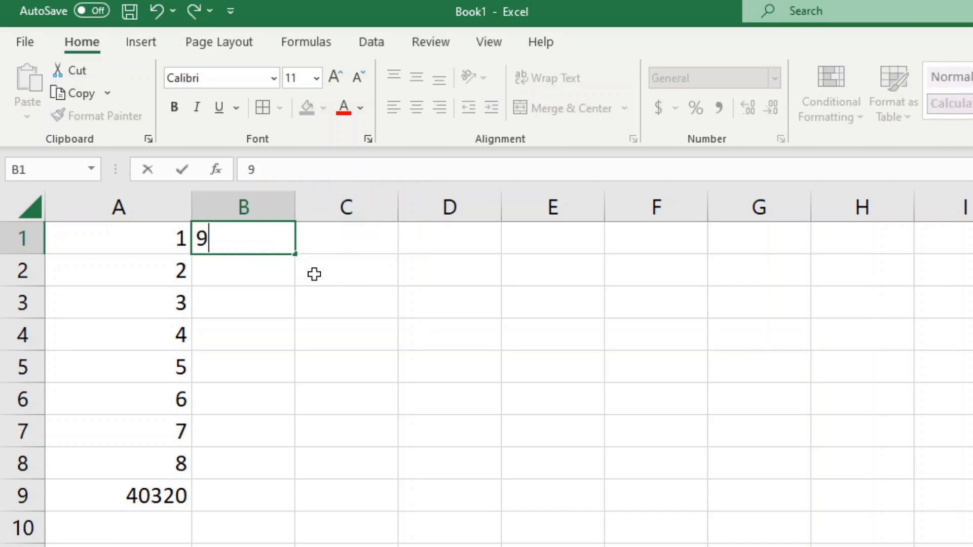
{"action": "key", "text": "Return"}
{"action": "type", "text": "10"}
{"action": "key", "text": "Return"}
{"action": "type", "text": "11"}
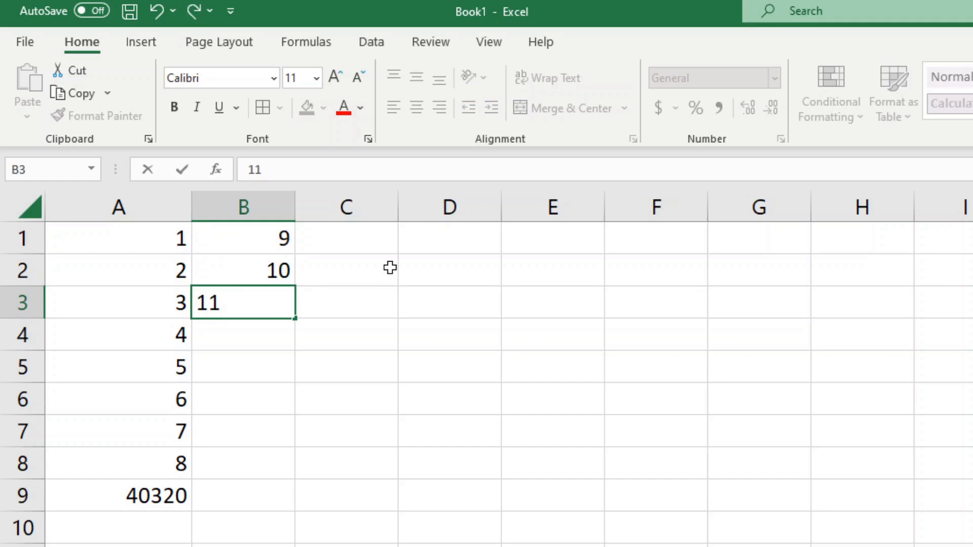
{"action": "left_click", "coordinate": [362, 248]}
{"action": "type", "text": "12"}
{"action": "left_click", "coordinate": [352, 276]}
{"action": "type", "text": "13"}
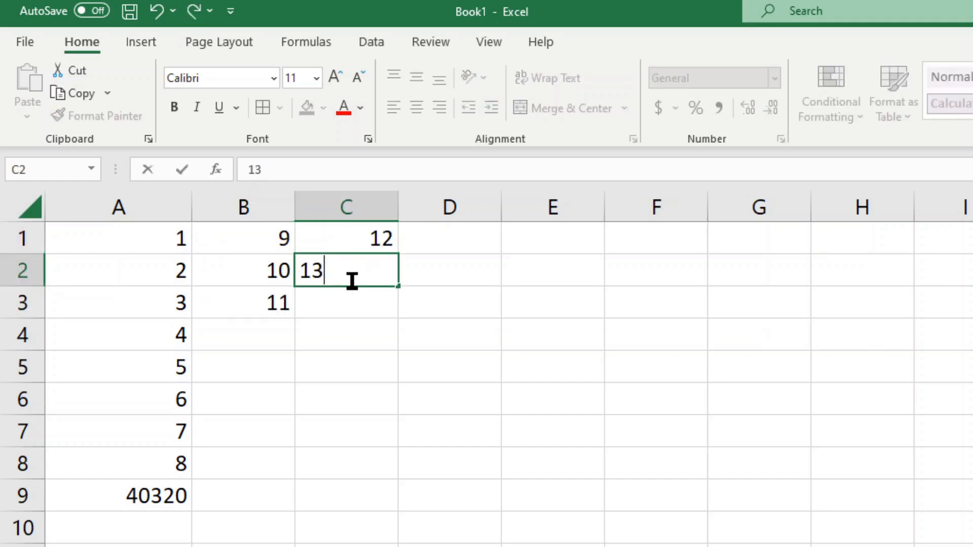
{"action": "left_click", "coordinate": [351, 302]}
{"action": "type", "text": "15"}
{"action": "key", "text": "BackSpace"}
{"action": "type", "text": "4"}
{"action": "left_click", "coordinate": [171, 510]}
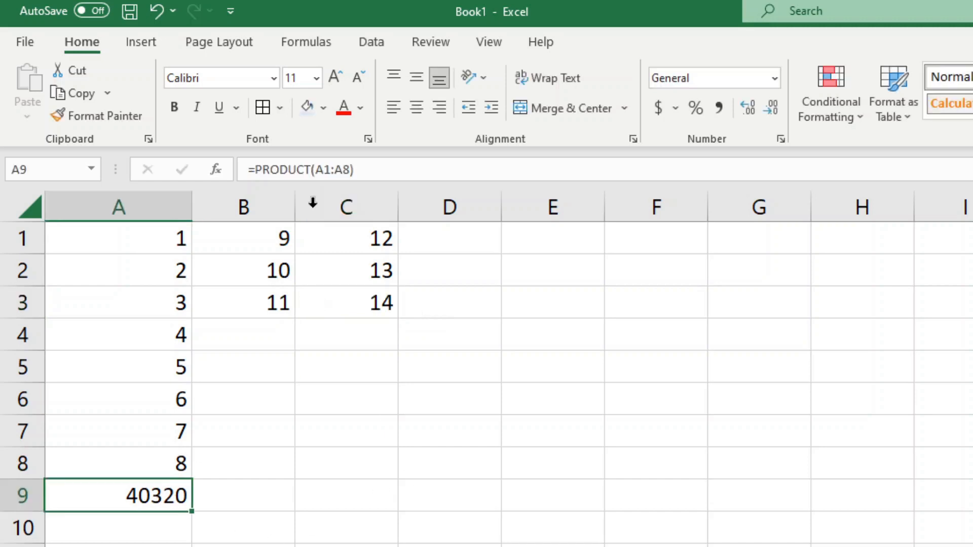
{"action": "left_click", "coordinate": [349, 170]}
{"action": "type", "text": ","}
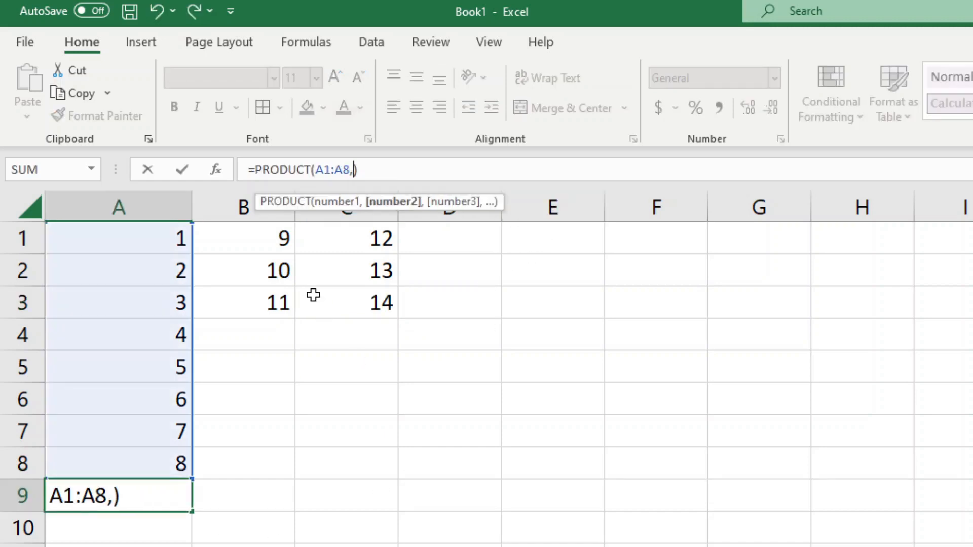
{"action": "left_click_drag", "start_coordinate": [263, 237], "coordinate": [277, 304]}
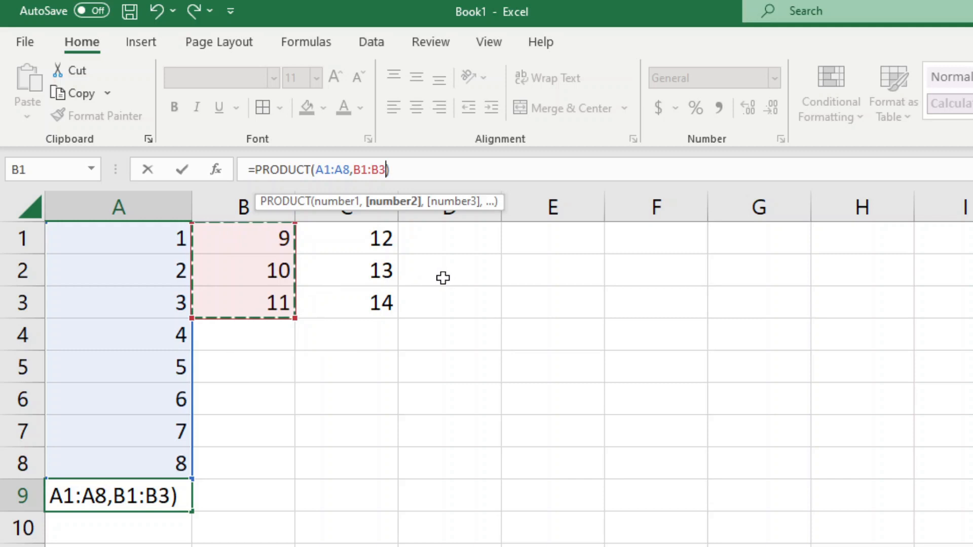
{"action": "type", "text": ","}
{"action": "left_click_drag", "start_coordinate": [352, 234], "coordinate": [358, 283]}
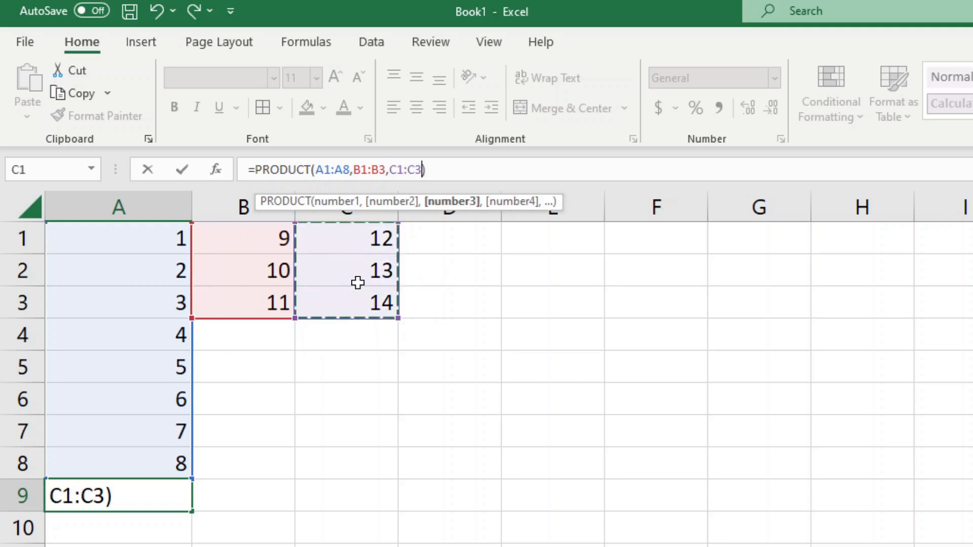
{"action": "left_click", "coordinate": [471, 172]}
{"action": "key", "text": "Return"}
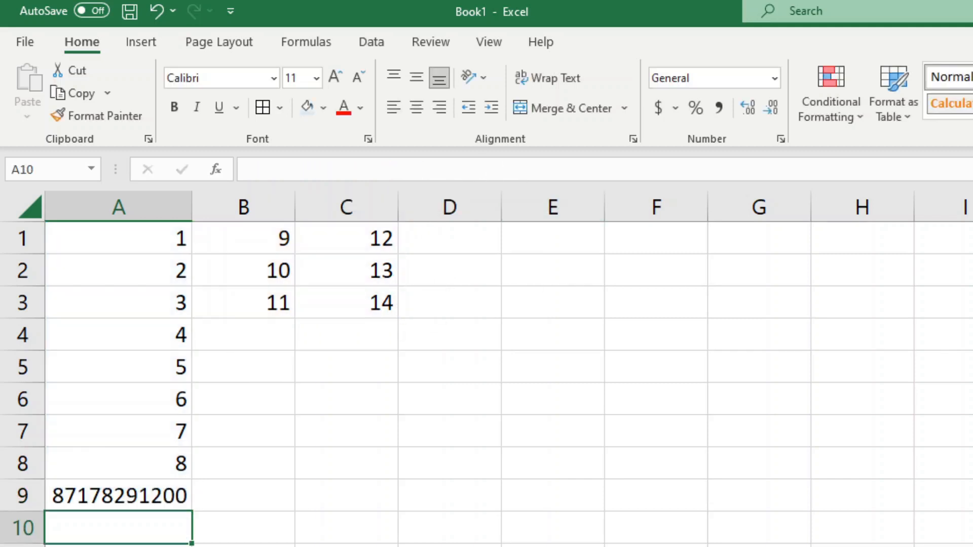
{"action": "left_click", "coordinate": [157, 489]}
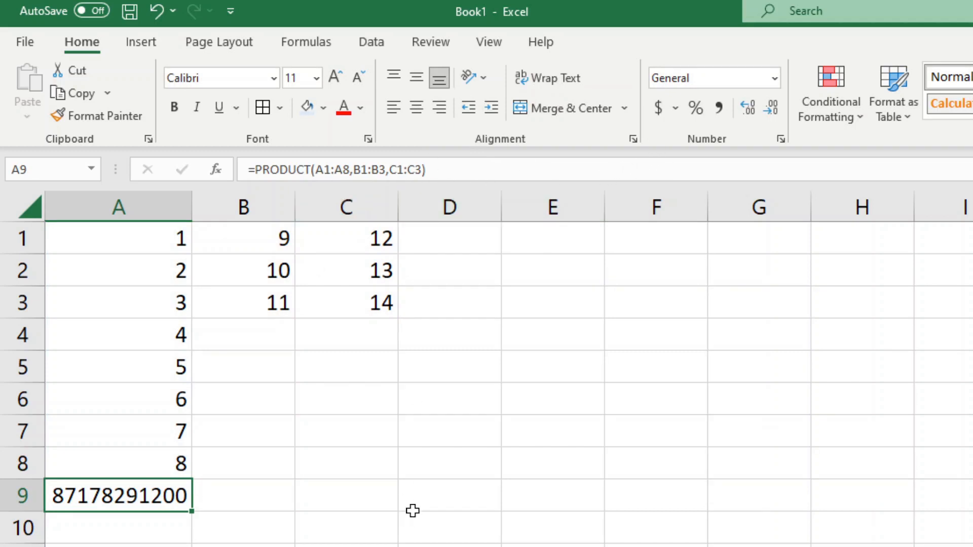
{"action": "left_click", "coordinate": [388, 546]}
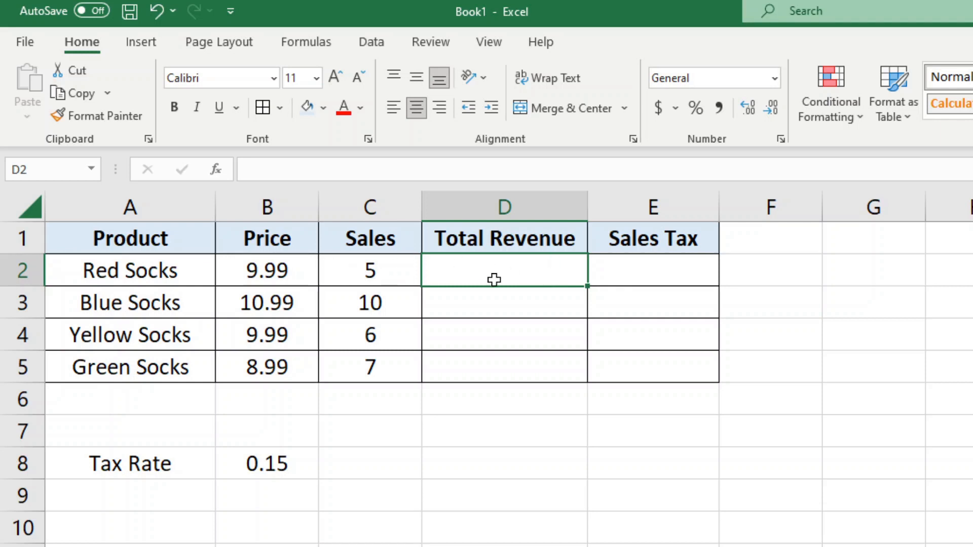
{"action": "type", "text": "="}
{"action": "left_click", "coordinate": [257, 273]}
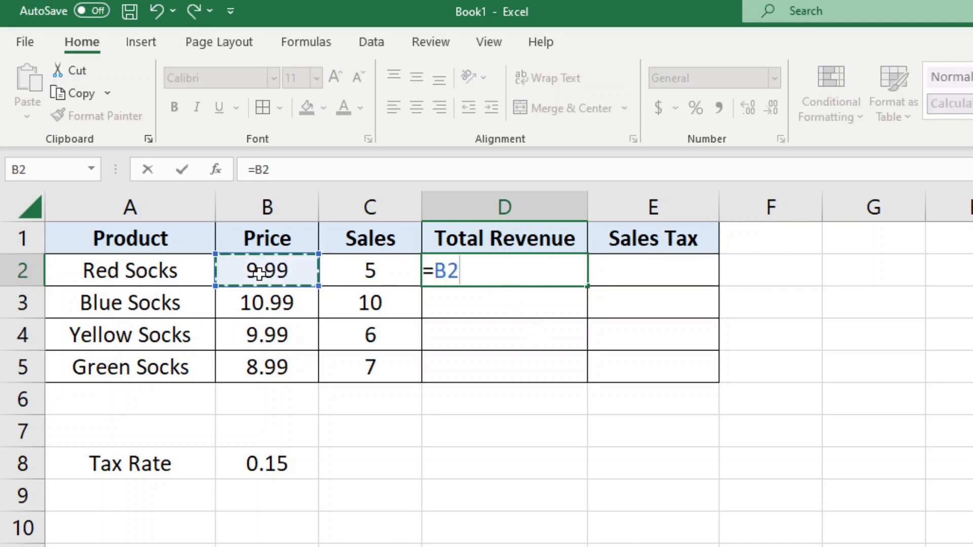
{"action": "type", "text": "*"}
{"action": "left_click", "coordinate": [354, 272]}
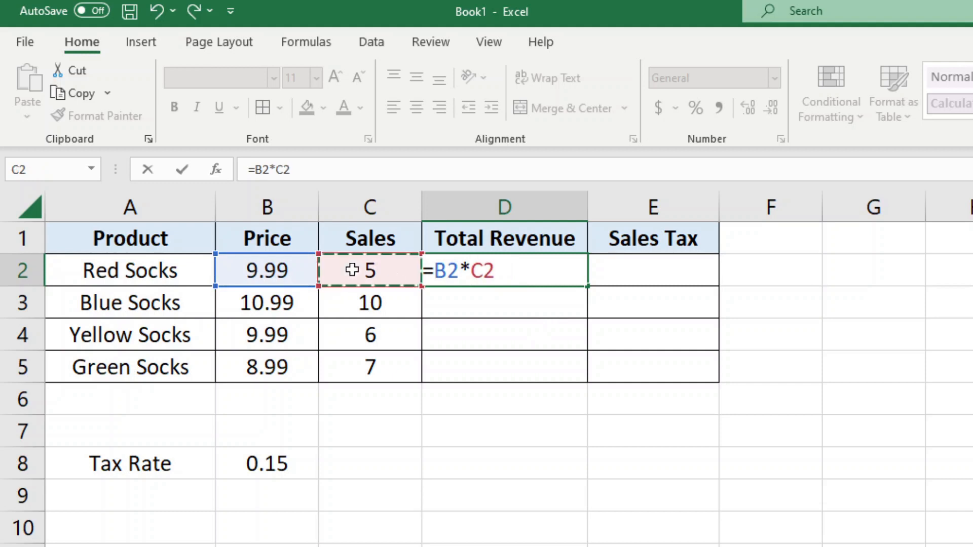
{"action": "key", "text": "Return"}
{"action": "left_click", "coordinate": [495, 270]}
{"action": "key", "text": "ctrl+c"}
{"action": "left_click_drag", "start_coordinate": [505, 303], "coordinate": [501, 355]}
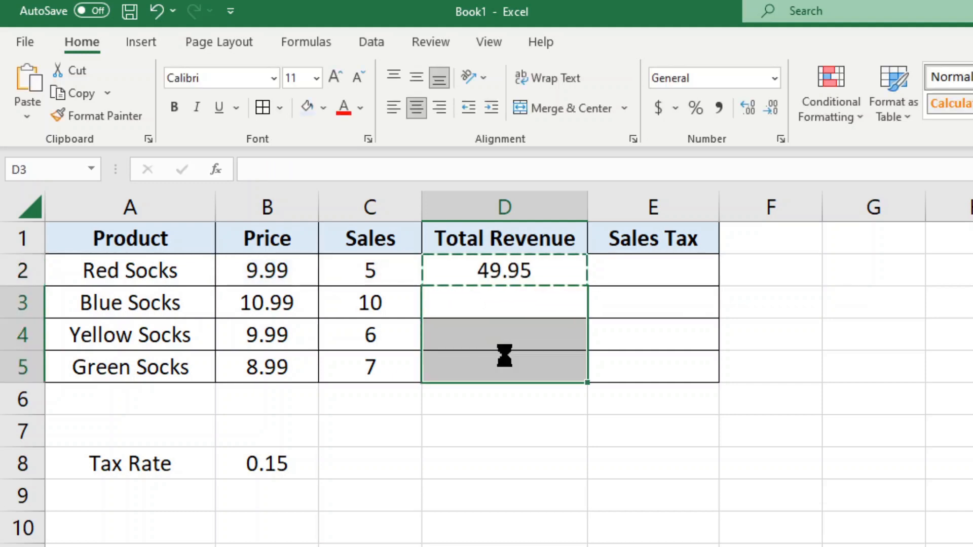
{"action": "key", "text": "ctrl+v"}
{"action": "left_click", "coordinate": [697, 311]}
{"action": "key", "text": "Escape"}
{"action": "left_click", "coordinate": [667, 268]}
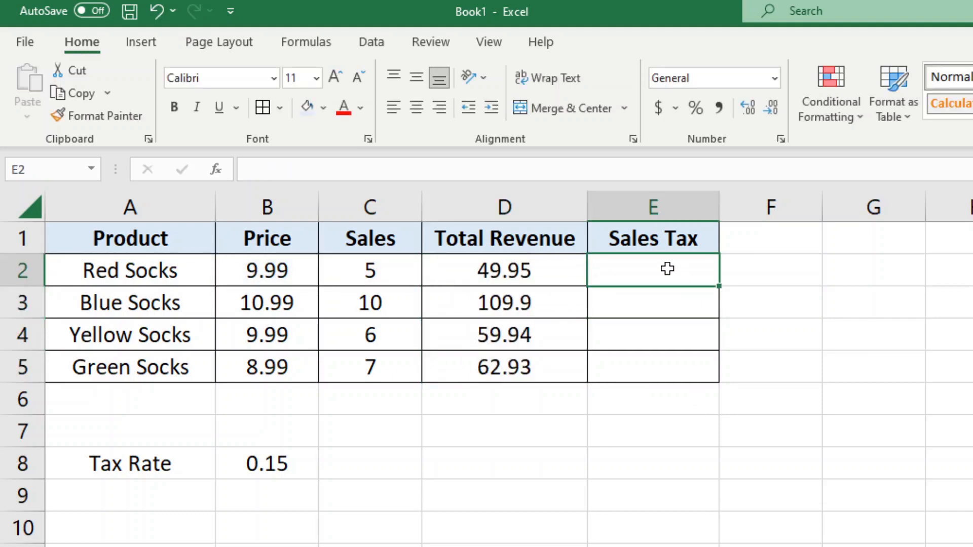
{"action": "left_click", "coordinate": [534, 284]}
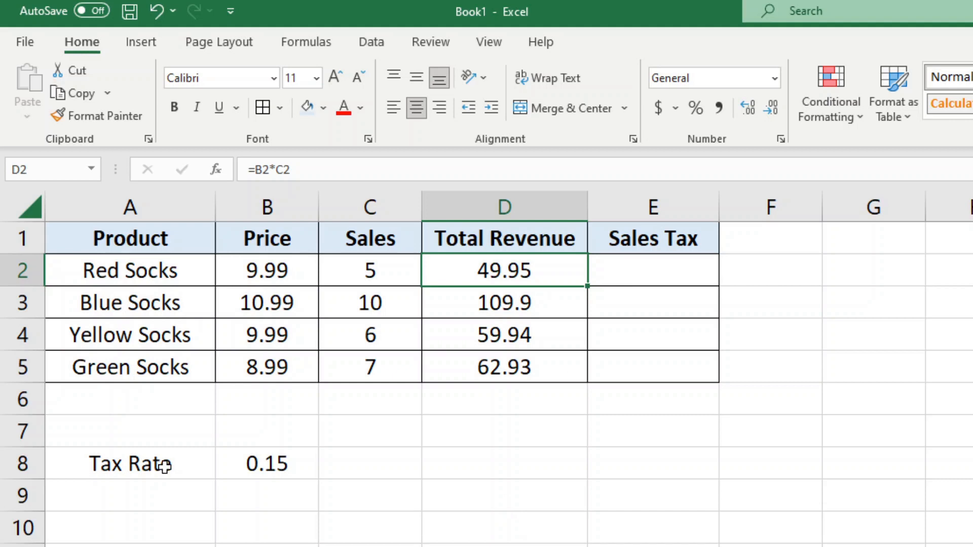
Enter =D2*B8 in E2, giving 7.4925 sales tax
{"action": "left_click", "coordinate": [255, 469]}
{"action": "left_click", "coordinate": [181, 466]}
{"action": "left_click", "coordinate": [264, 471]}
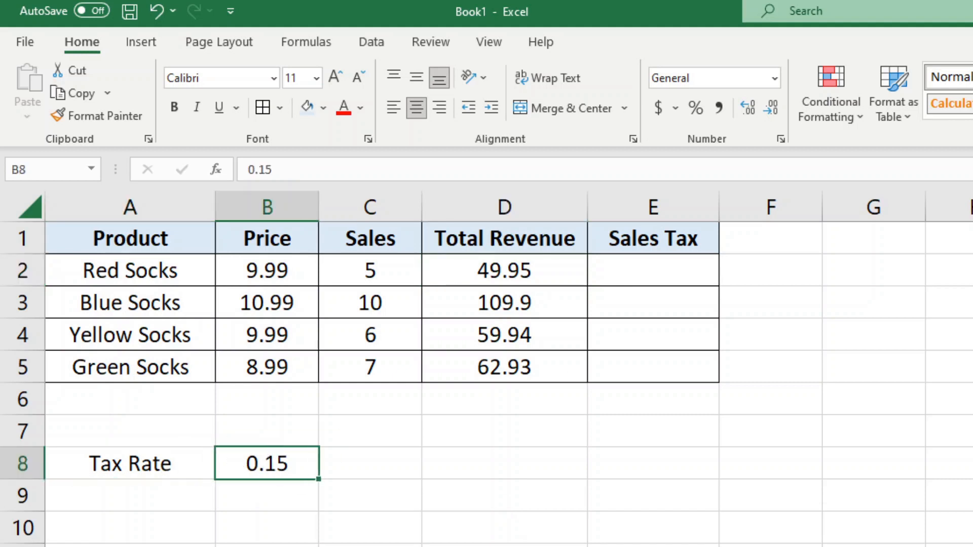
{"action": "left_click", "coordinate": [663, 272]}
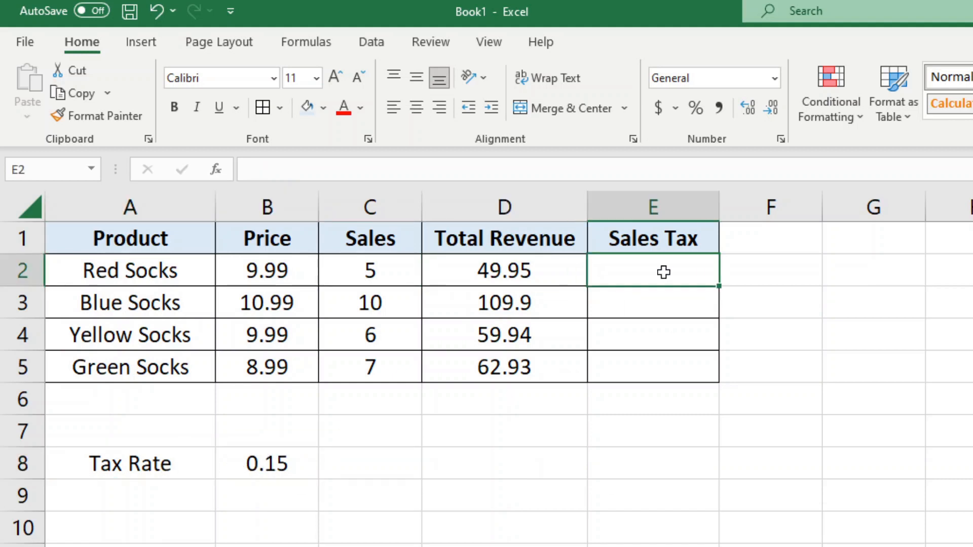
{"action": "type", "text": "="}
{"action": "left_click", "coordinate": [507, 274]}
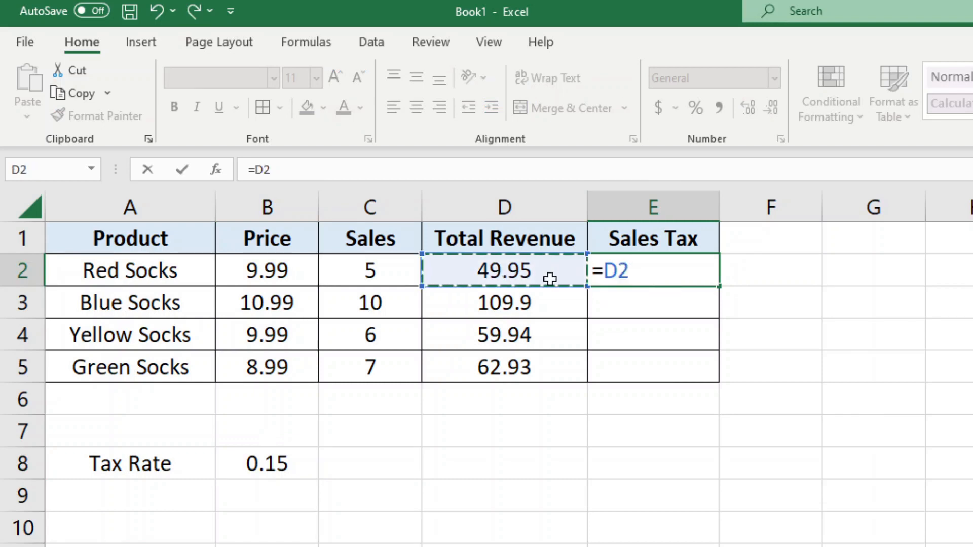
{"action": "left_click", "coordinate": [334, 175]}
{"action": "type", "text": "*"}
{"action": "left_click", "coordinate": [282, 462]}
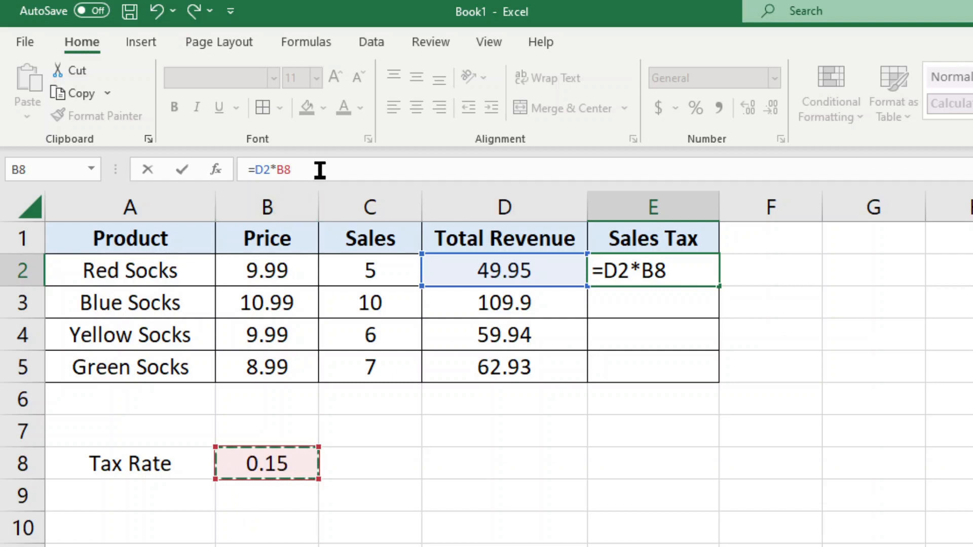
{"action": "key", "text": "Return"}
Copy E2's sales tax formula into E3:E5
{"action": "left_click", "coordinate": [675, 278]}
{"action": "key", "text": "ctrl+c"}
{"action": "left_click_drag", "start_coordinate": [671, 291], "coordinate": [671, 360]}
{"action": "key", "text": "ctrl+v"}
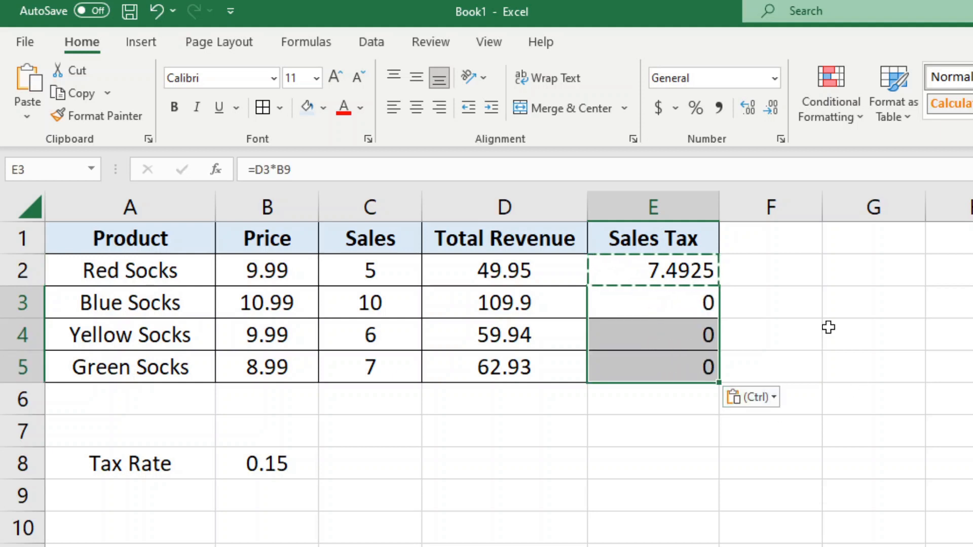
{"action": "left_click", "coordinate": [829, 327]}
{"action": "key", "text": "Escape"}
Inspect E3:E5's formulas, revealing shifted B9–B11 references that produce zeros
{"action": "left_click", "coordinate": [656, 300]}
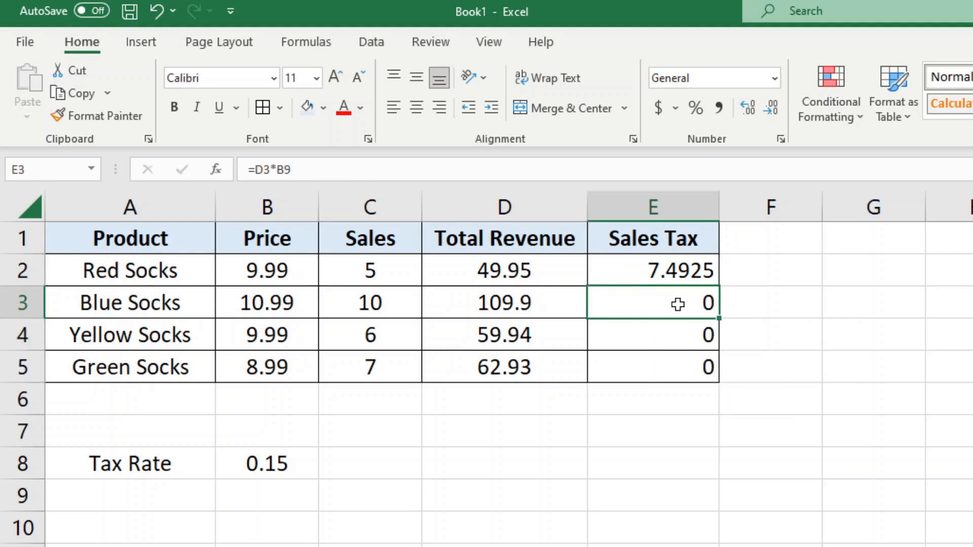
{"action": "left_click", "coordinate": [373, 169]}
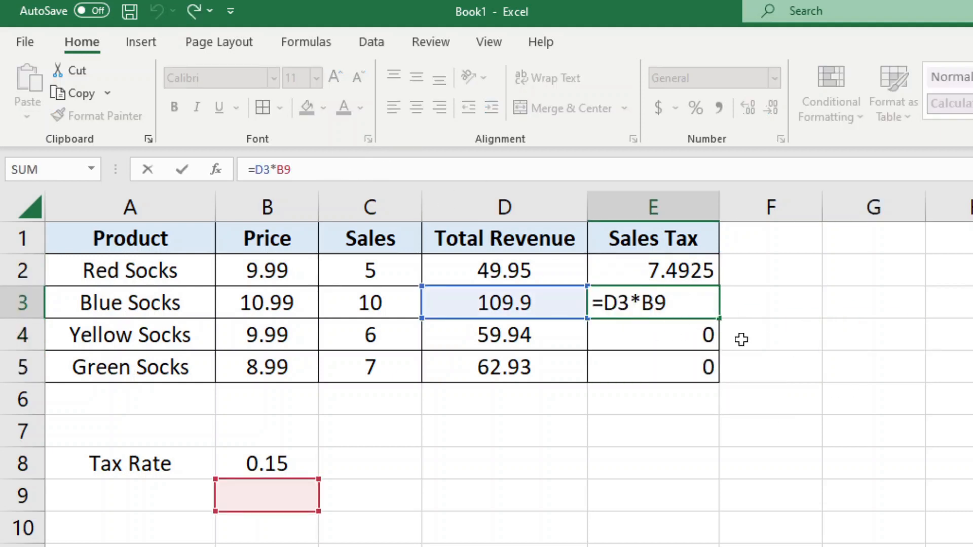
{"action": "left_click", "coordinate": [633, 323]}
{"action": "left_click", "coordinate": [341, 175]}
{"action": "key", "text": "Escape"}
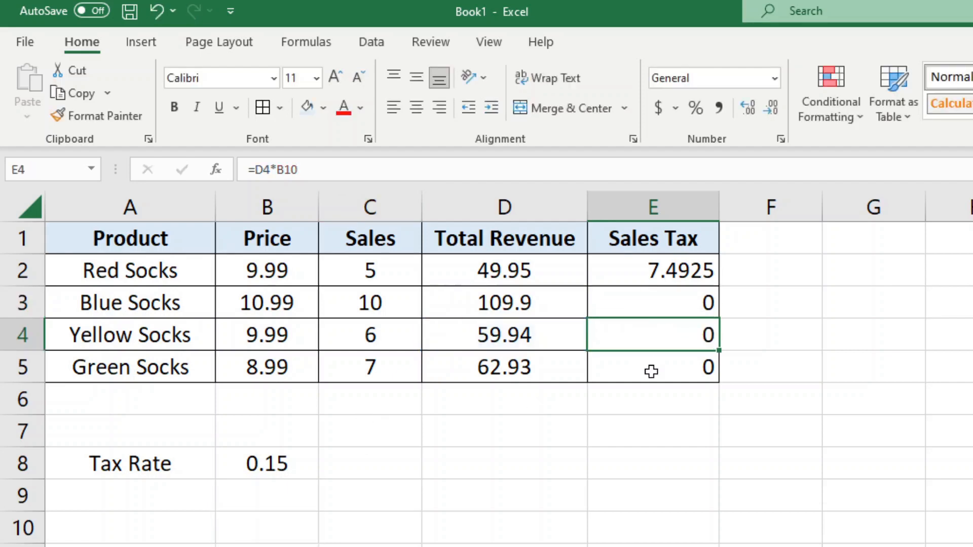
{"action": "left_click", "coordinate": [651, 369]}
{"action": "left_click", "coordinate": [313, 173]}
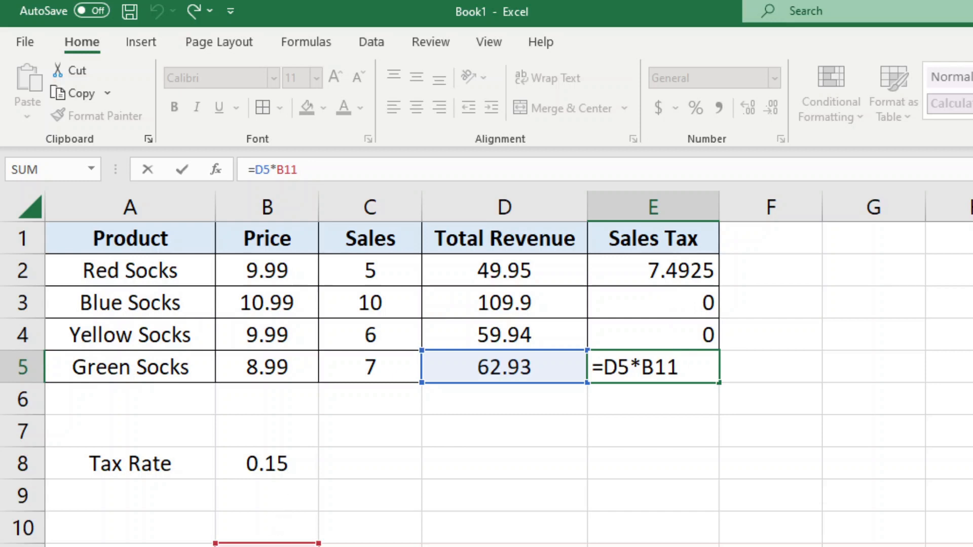
{"action": "key", "text": "ctrl+Return"}
Change E2's formula to =D2*$B$8 using an absolute tax rate reference
{"action": "left_click", "coordinate": [696, 271]}
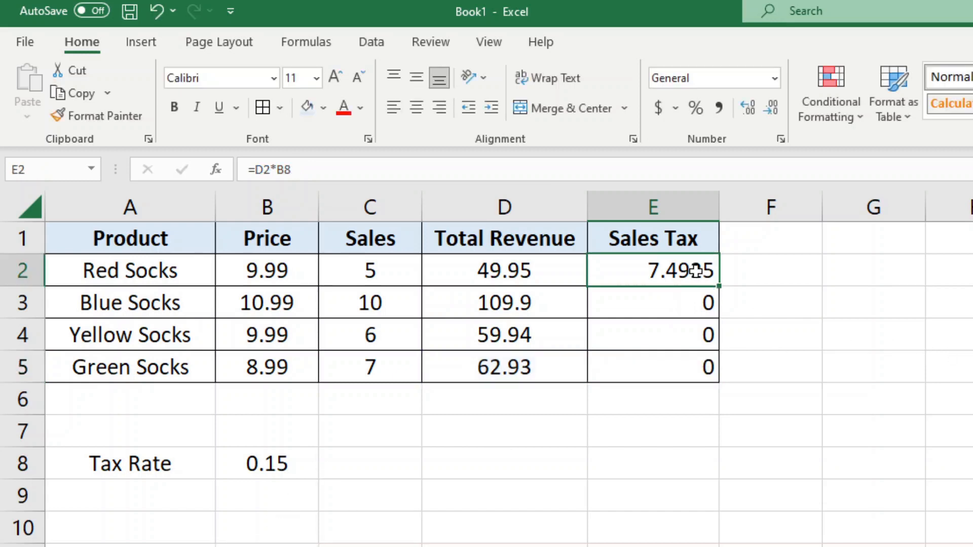
{"action": "left_click", "coordinate": [311, 167]}
{"action": "double_click", "coordinate": [282, 170]}
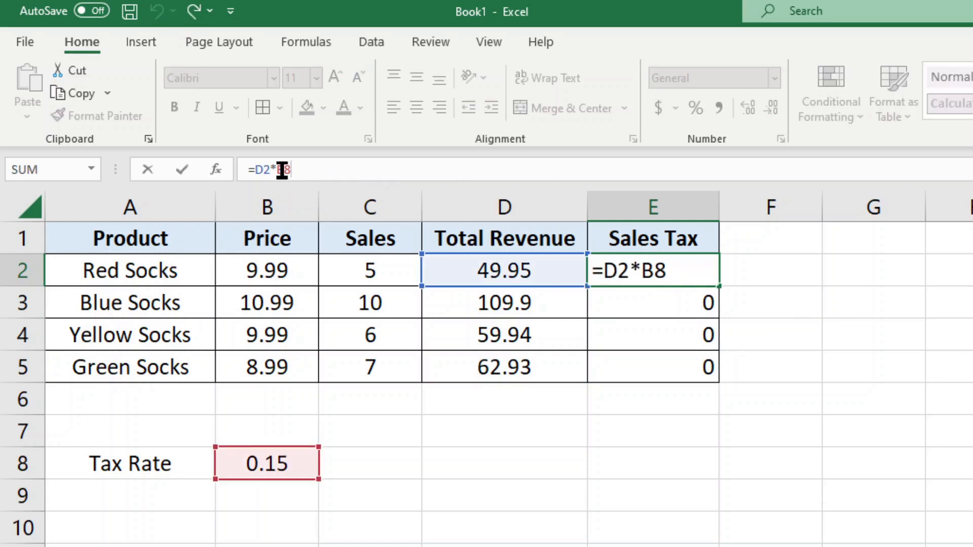
{"action": "left_click", "coordinate": [265, 463]}
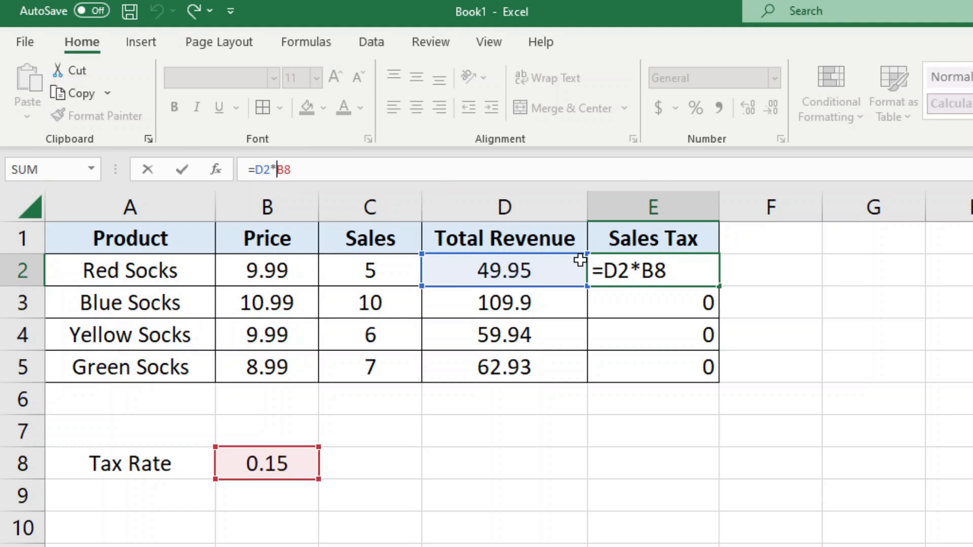
{"action": "key", "text": "F4"}
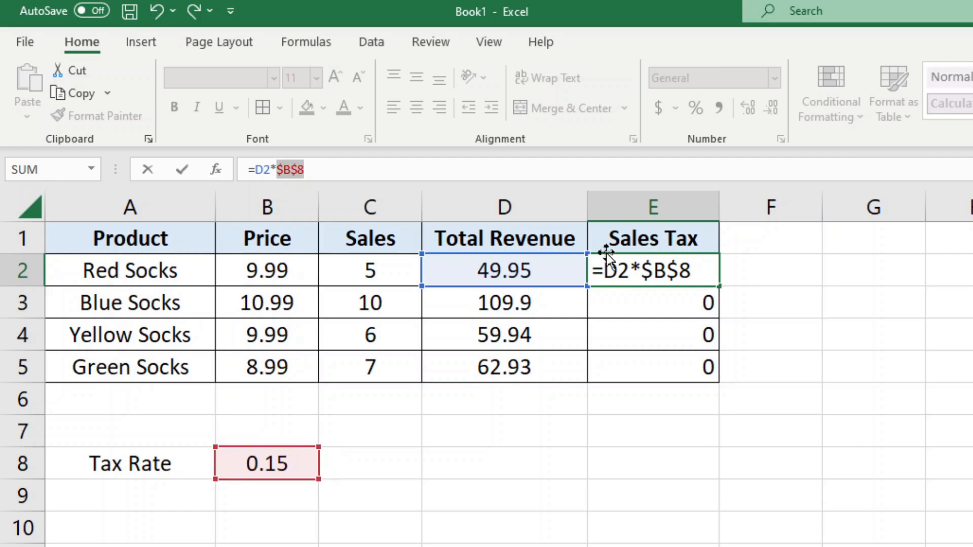
{"action": "left_click", "coordinate": [394, 165]}
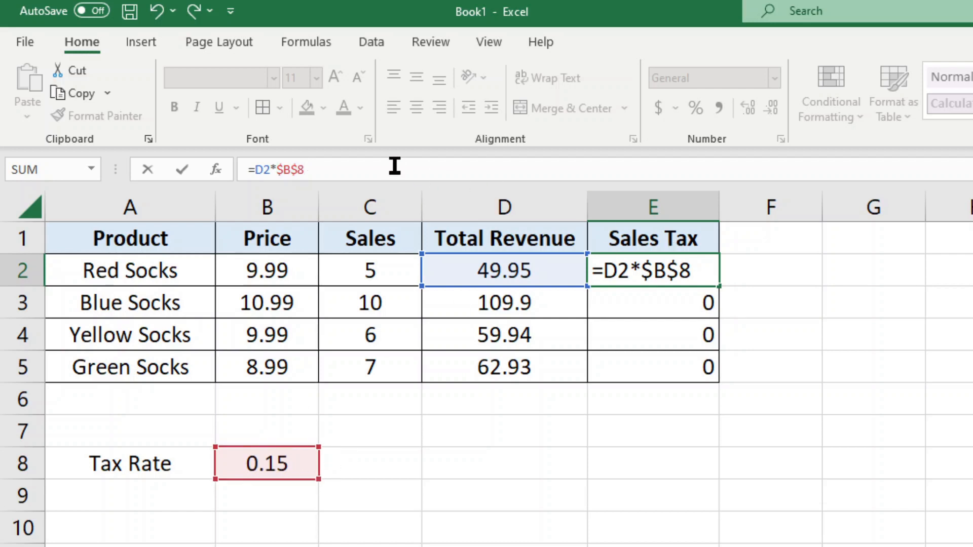
{"action": "key", "text": "Return"}
Copy the corrected E2 formula into E3:E5
{"action": "left_click", "coordinate": [643, 271]}
{"action": "key", "text": "ctrl+c"}
{"action": "left_click", "coordinate": [665, 296]}
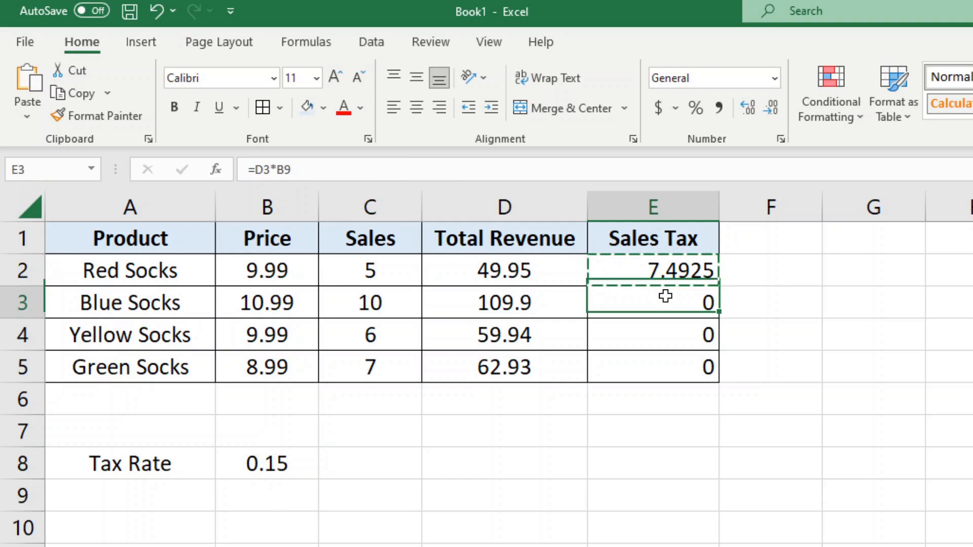
{"action": "left_click_drag", "start_coordinate": [666, 295], "coordinate": [667, 360]}
{"action": "key", "text": "ctrl+v"}
Verify E3:E5 reference $B$8, showing 16.485, 8.991 and 9.4395 sales tax
{"action": "left_click", "coordinate": [660, 273]}
{"action": "left_click", "coordinate": [661, 296]}
{"action": "left_click", "coordinate": [293, 171]}
{"action": "key", "text": "Return"}
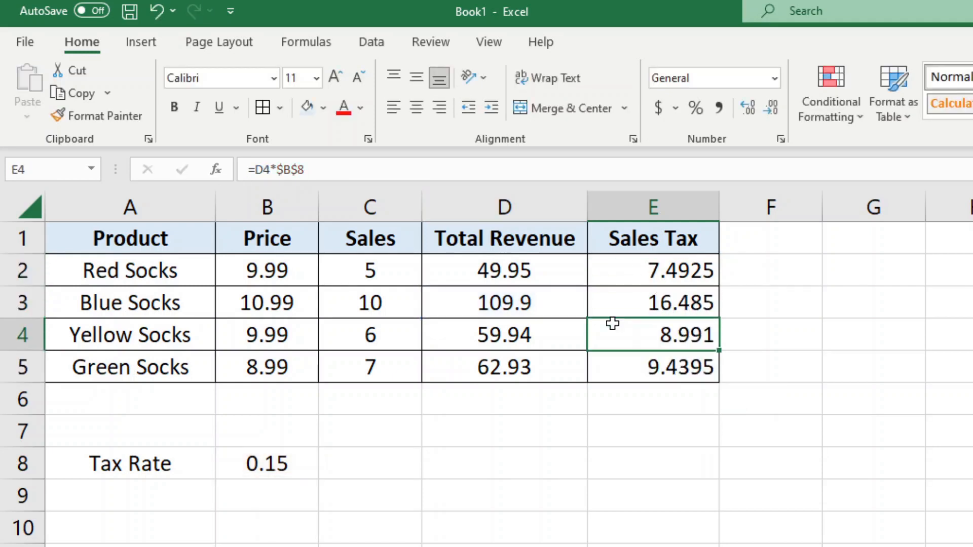
{"action": "left_click", "coordinate": [309, 167]}
{"action": "key", "text": "Escape"}
{"action": "left_click", "coordinate": [659, 361]}
{"action": "left_click", "coordinate": [377, 172]}
{"action": "key", "text": "Escape"}
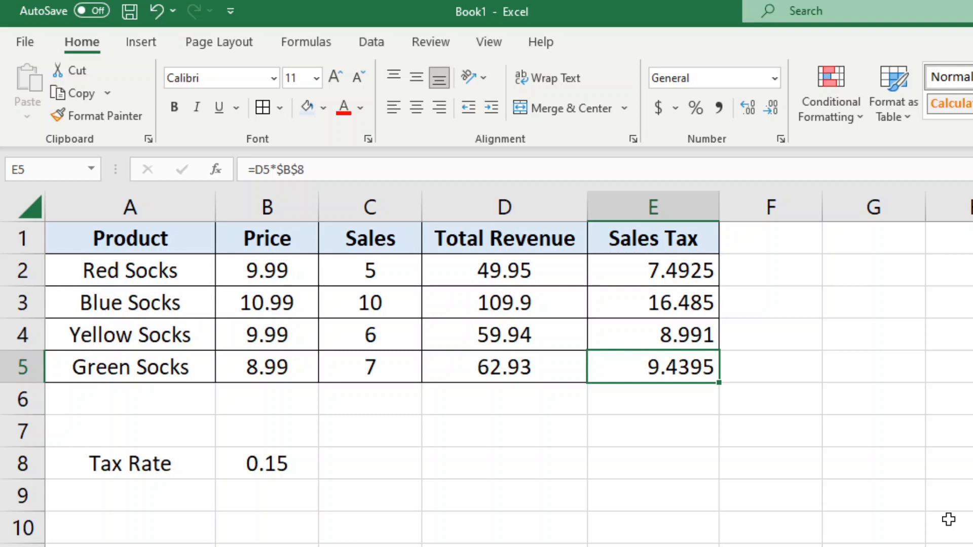
{"action": "left_click", "coordinate": [676, 268]}
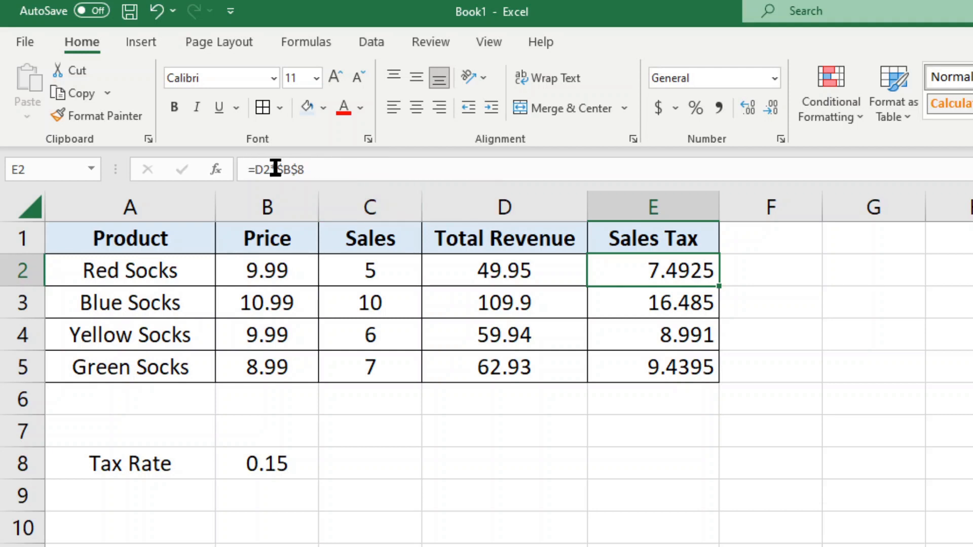
{"action": "left_click", "coordinate": [278, 170]}
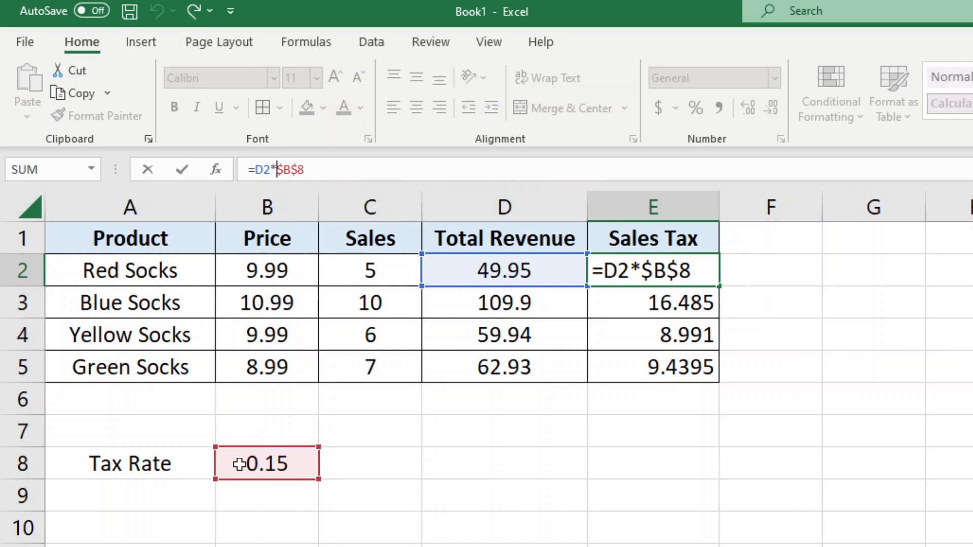
{"action": "key", "text": "F4"}
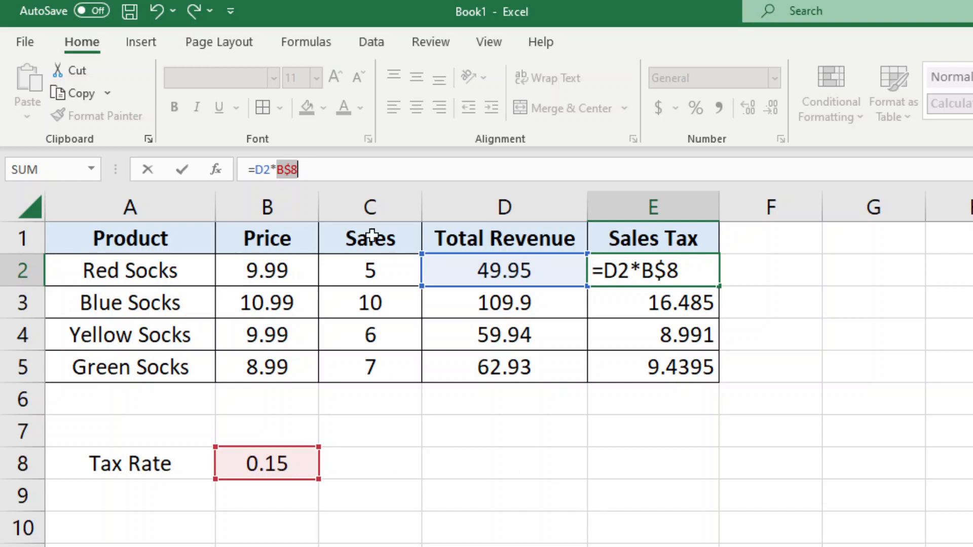
{"action": "key", "text": "F4"}
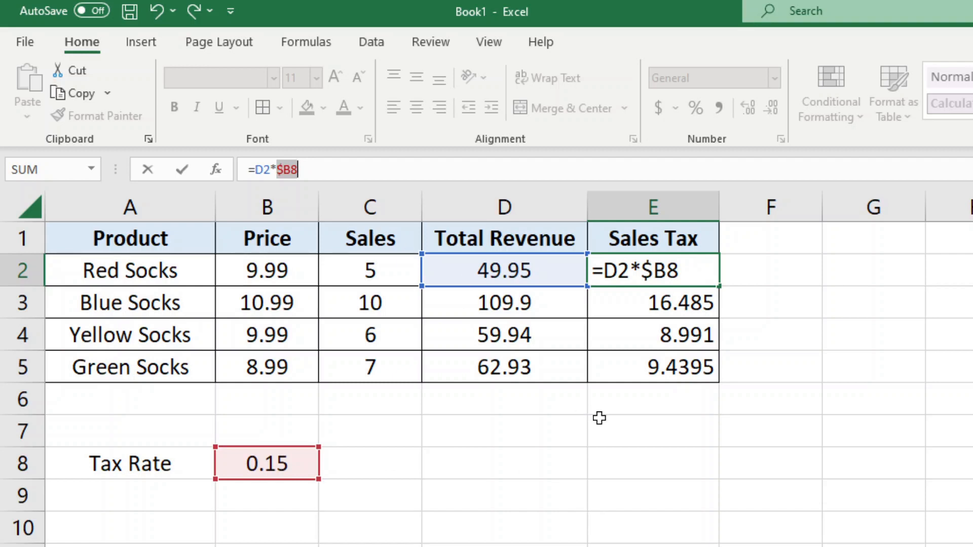
{"action": "key", "text": "F4"}
{"action": "key", "text": "F4"}
{"action": "key", "text": "F4"}
{"action": "key", "text": "F4"}
{"action": "key", "text": "F4"}
{"action": "key", "text": "F4"}
{"action": "key", "text": "F4"}
{"action": "key", "text": "F4"}
{"action": "key", "text": "F4"}
{"action": "key", "text": "F4"}
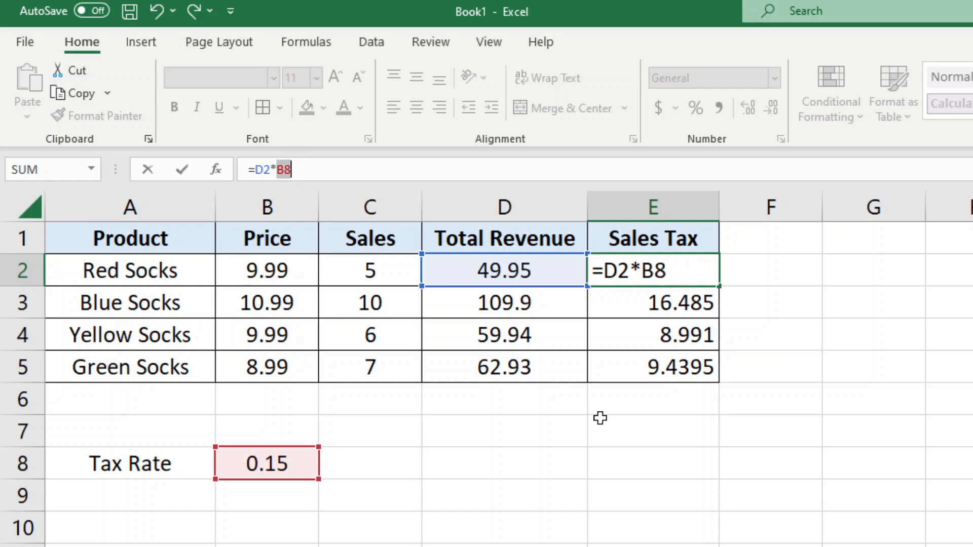